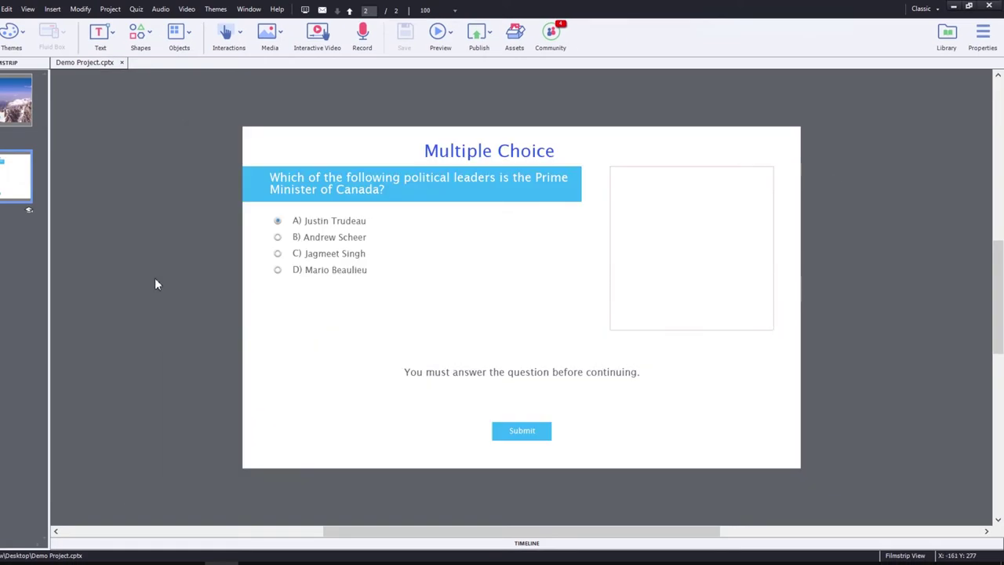
Add a new object state named Justin to the empty square shape on the multiple choice slide
click(691, 237)
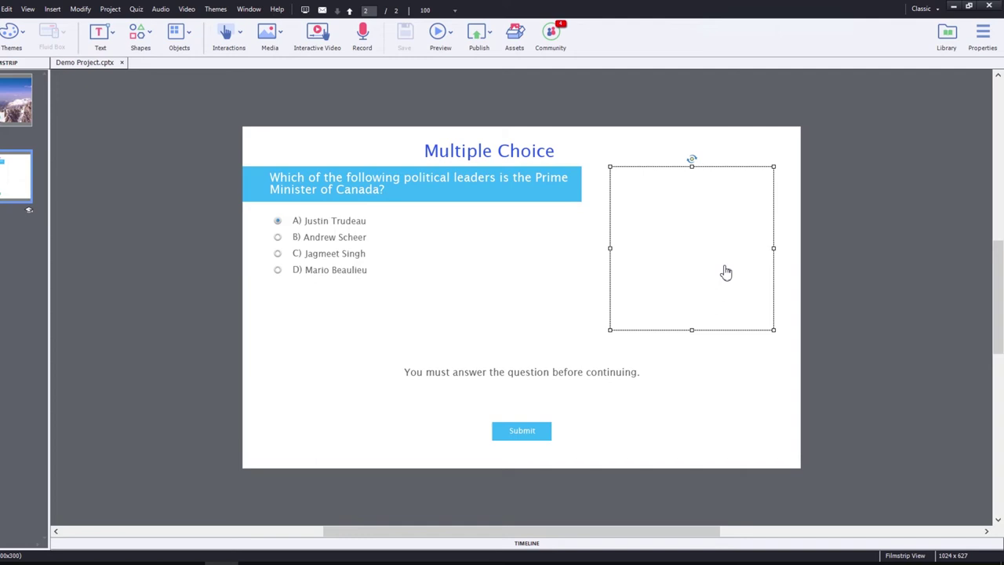
click(983, 35)
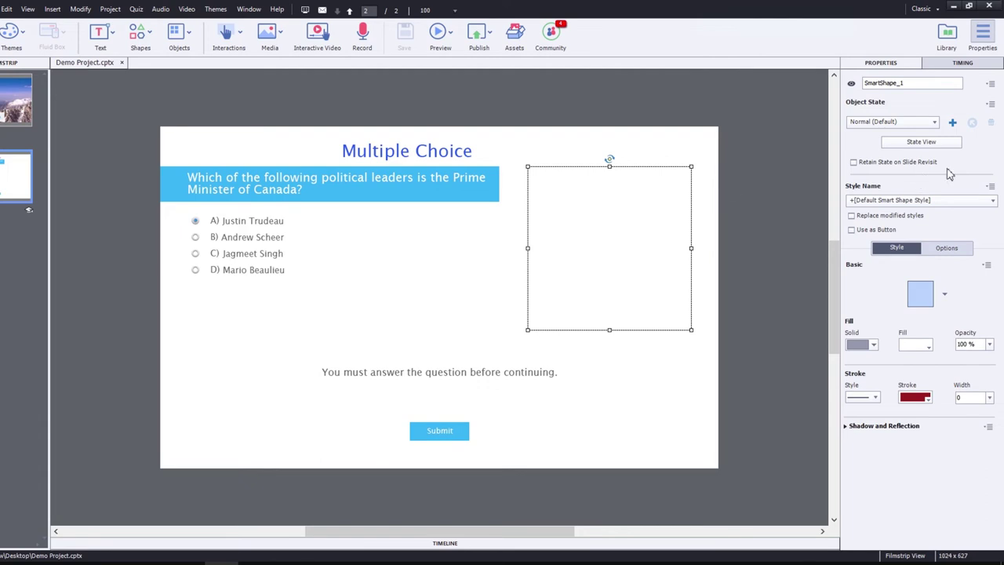
click(921, 142)
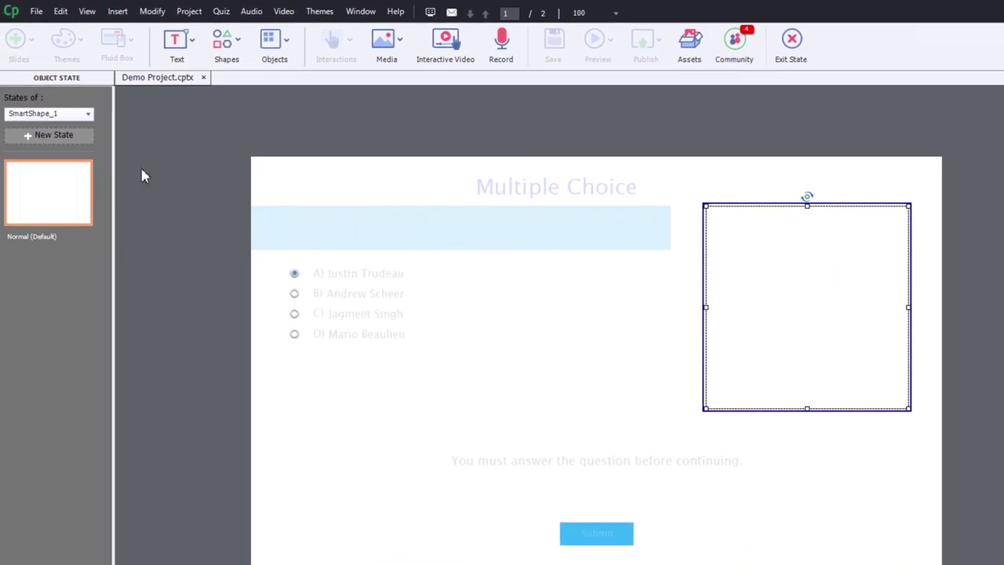
click(40, 135)
double_click(98, 148)
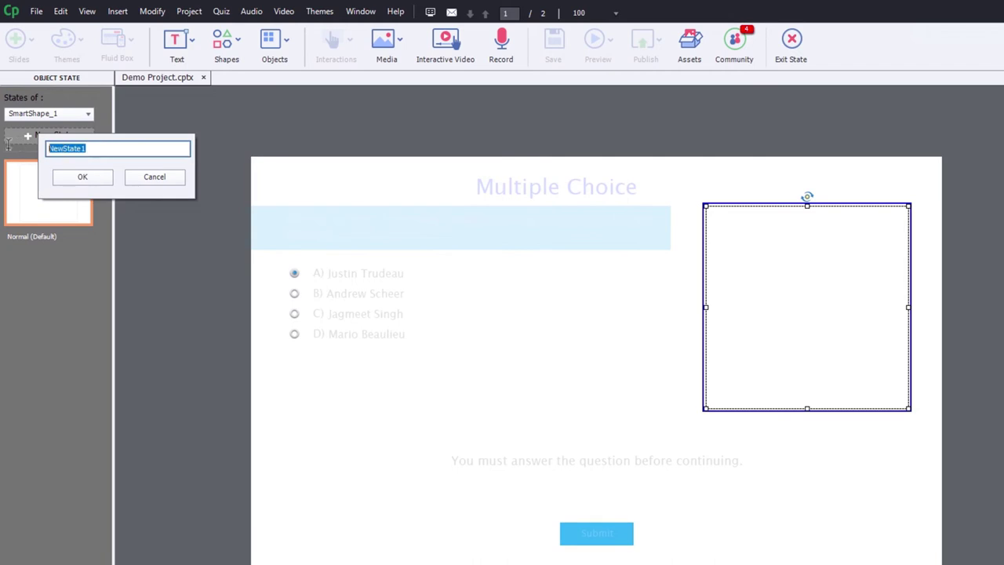
text(Justin)
click(92, 182)
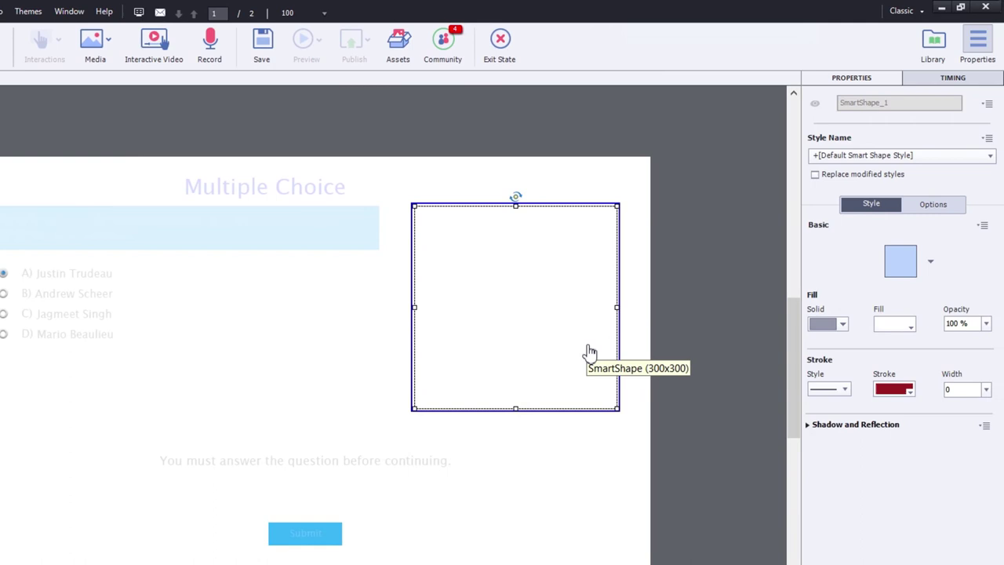
Give the square shape an image fill in the Justin state, using justin.jpg from the library
click(842, 323)
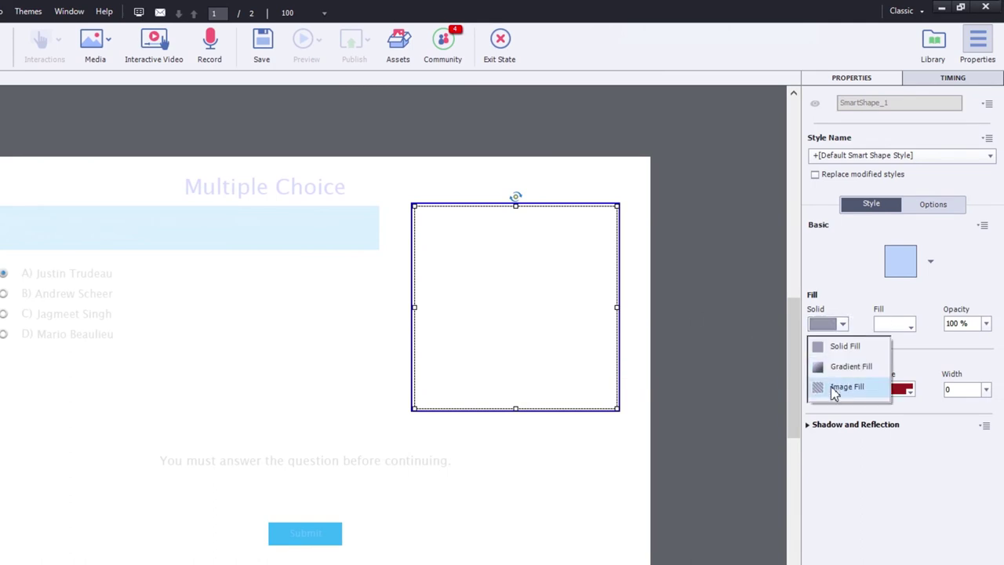
click(835, 388)
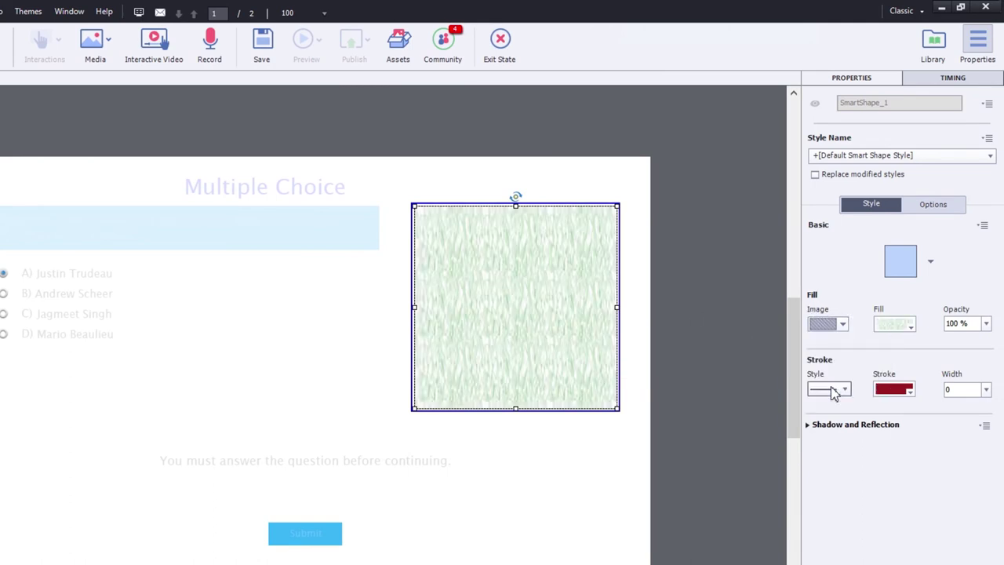
click(898, 328)
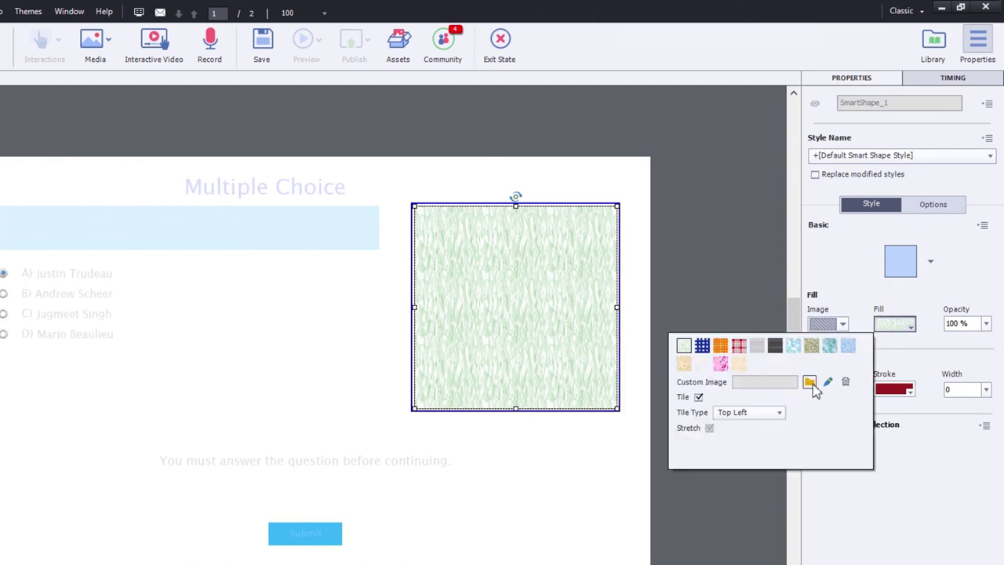
click(809, 383)
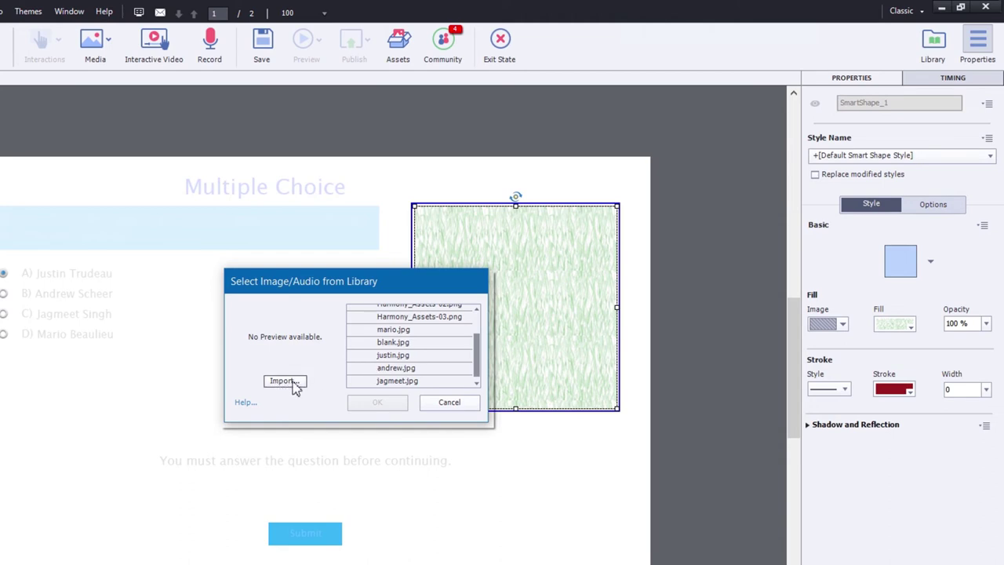
click(396, 355)
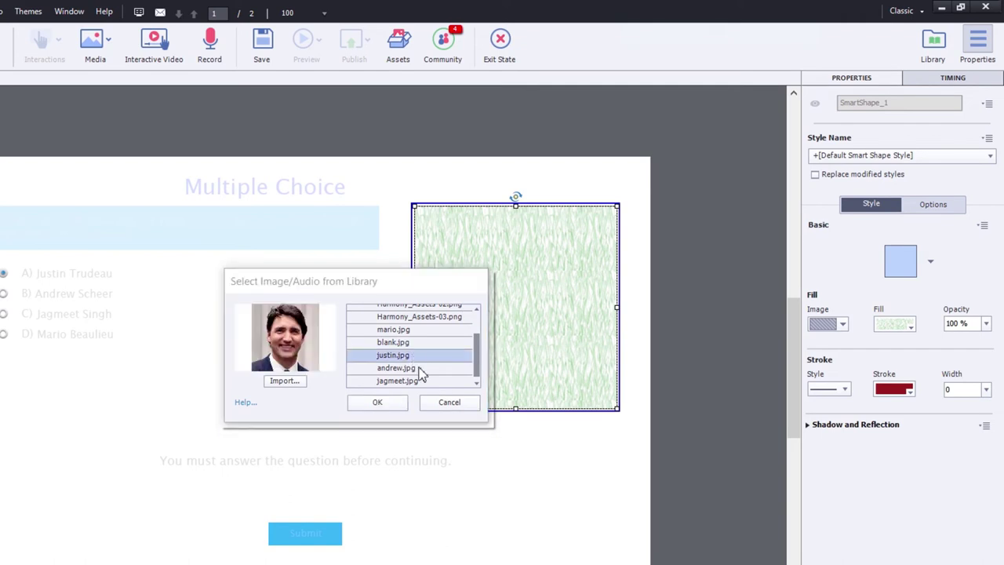
click(379, 405)
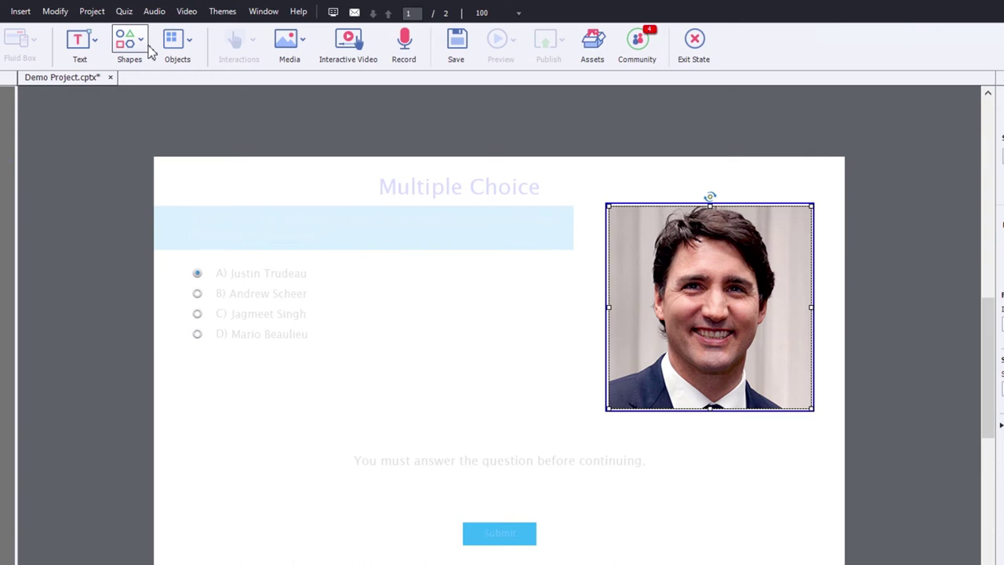
Draw a wide rectangle beneath the photo, covering the caption above the Submit button, and fill it with medium green
click(138, 49)
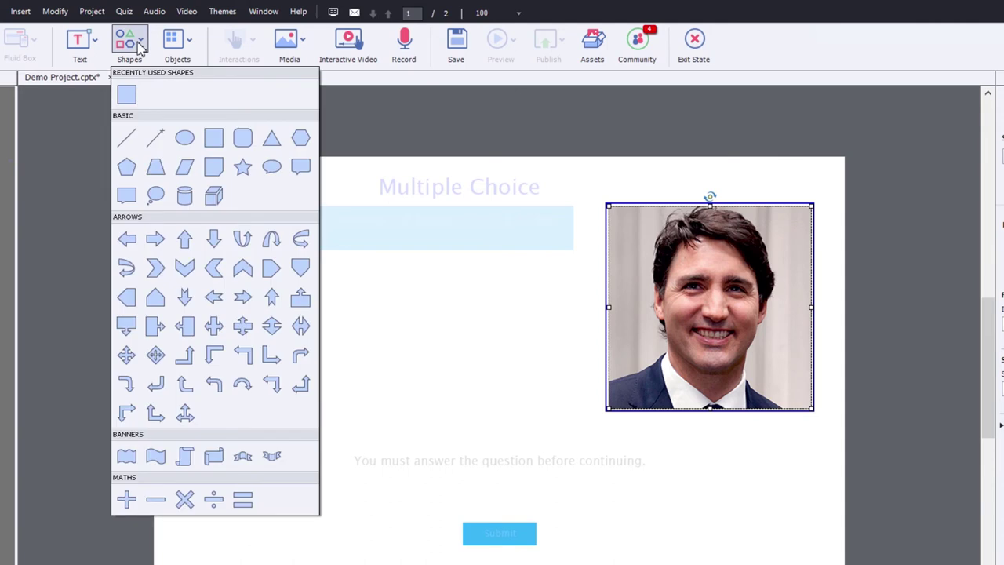
click(127, 94)
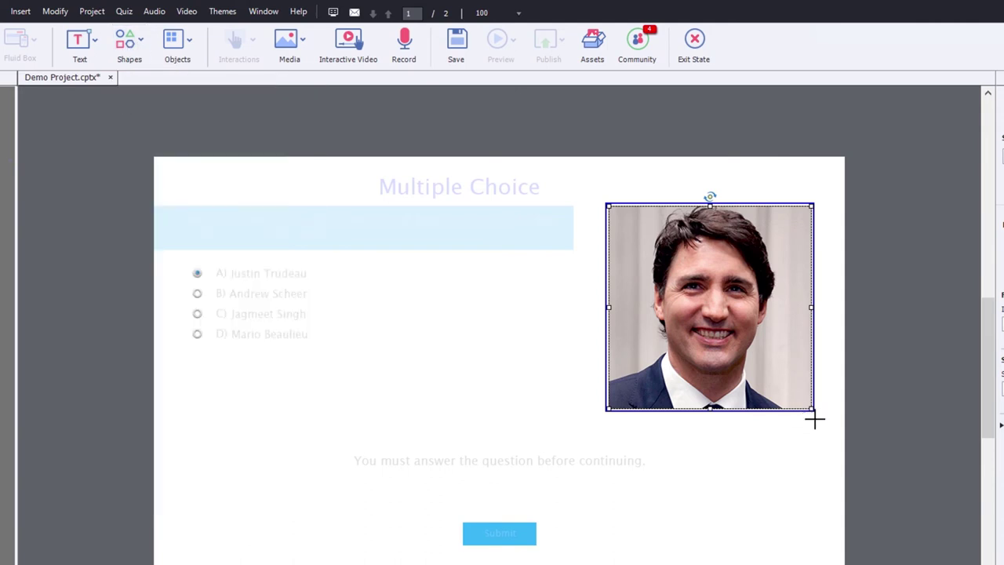
drag(814, 420, 175, 509)
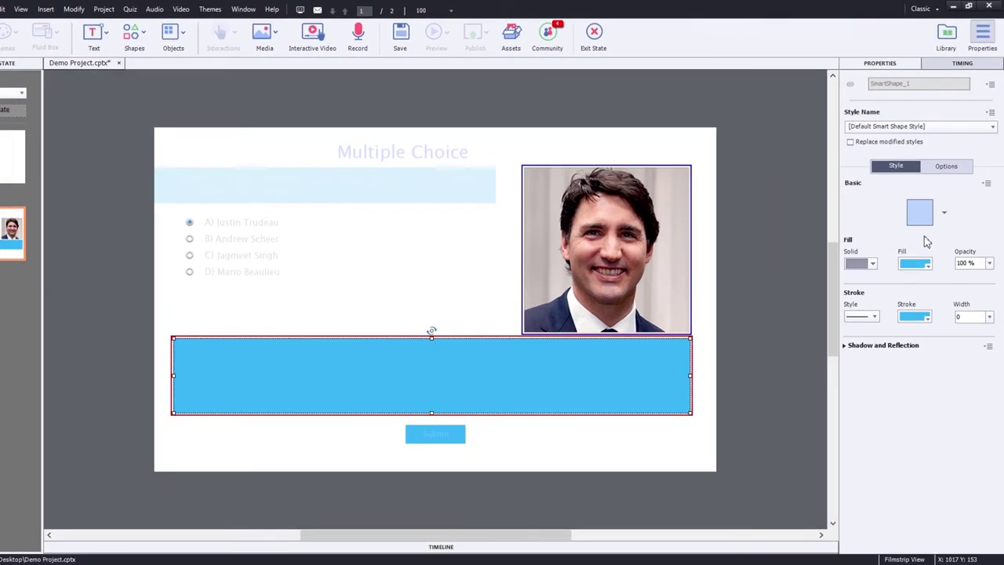
click(914, 264)
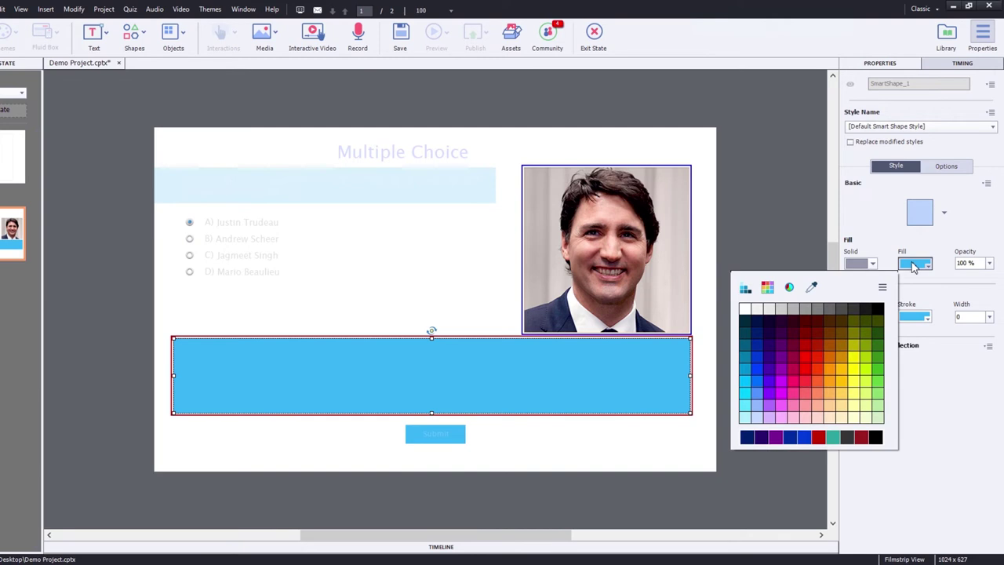
click(878, 350)
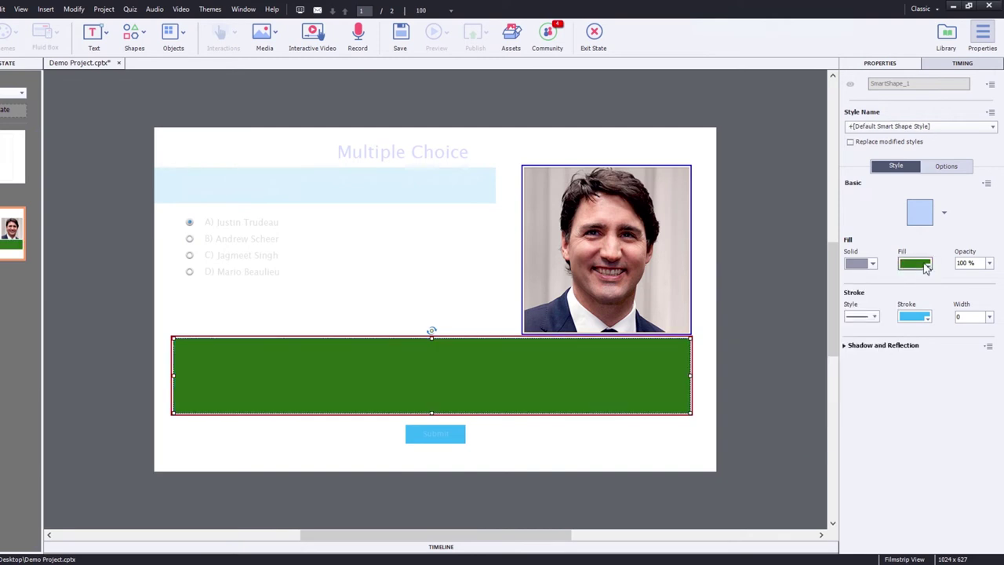
click(918, 266)
click(879, 364)
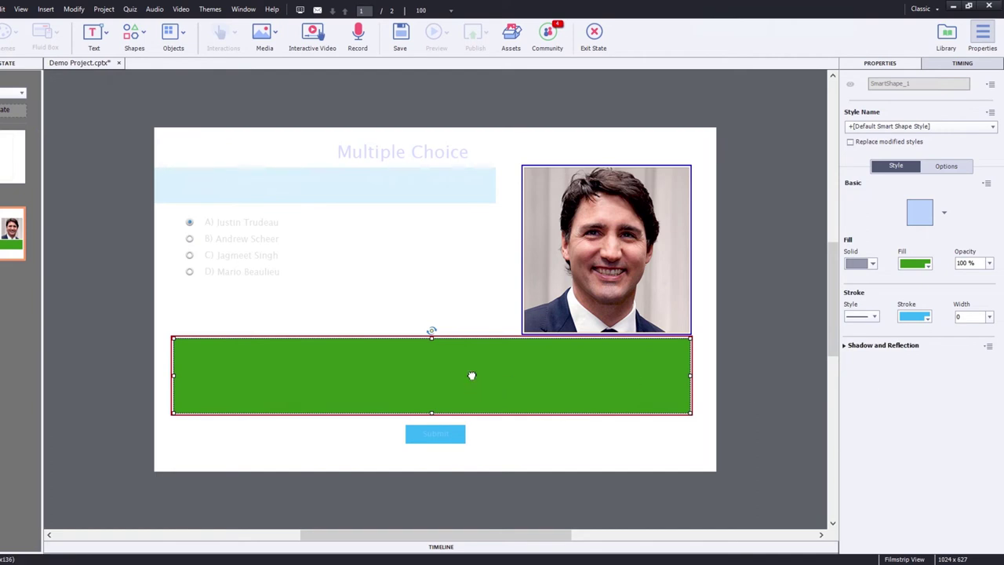
Enter "Correct. Justin Trudeau is the Prime Minister of Canada. Click anywhere or press y to continue." in the green rectangle
double_click(615, 365)
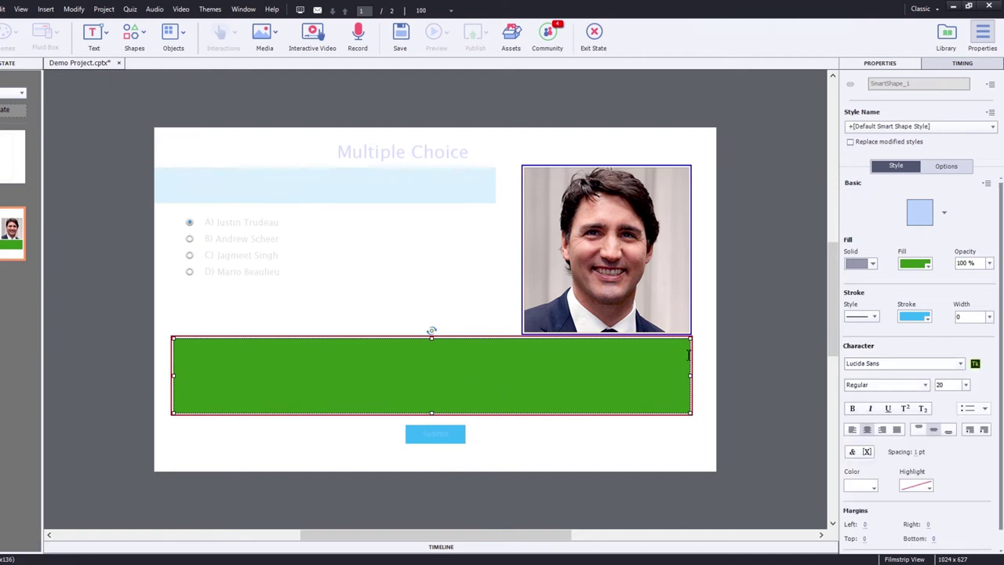
text(Correct. Justin Trudeau i)
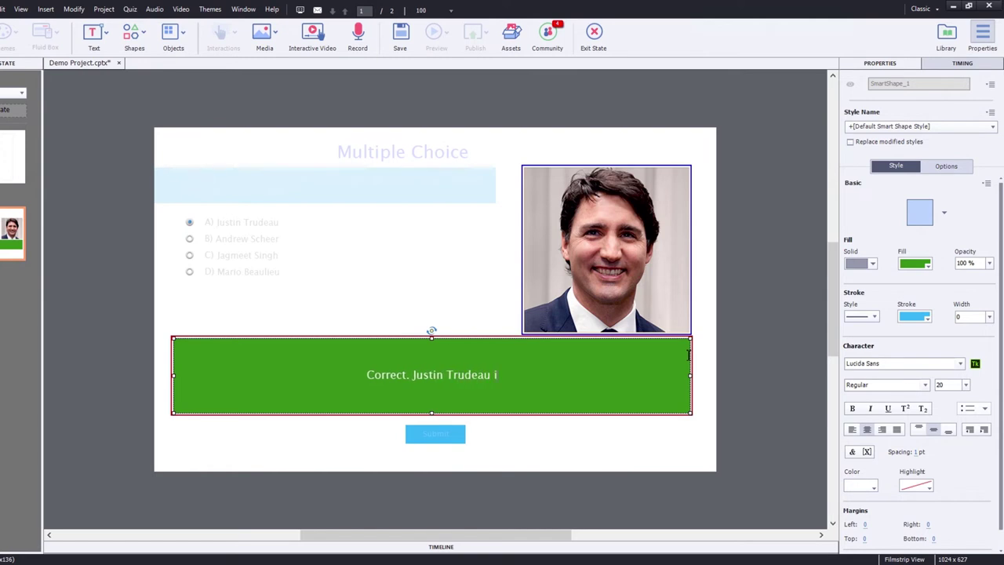
text(s the Prime)
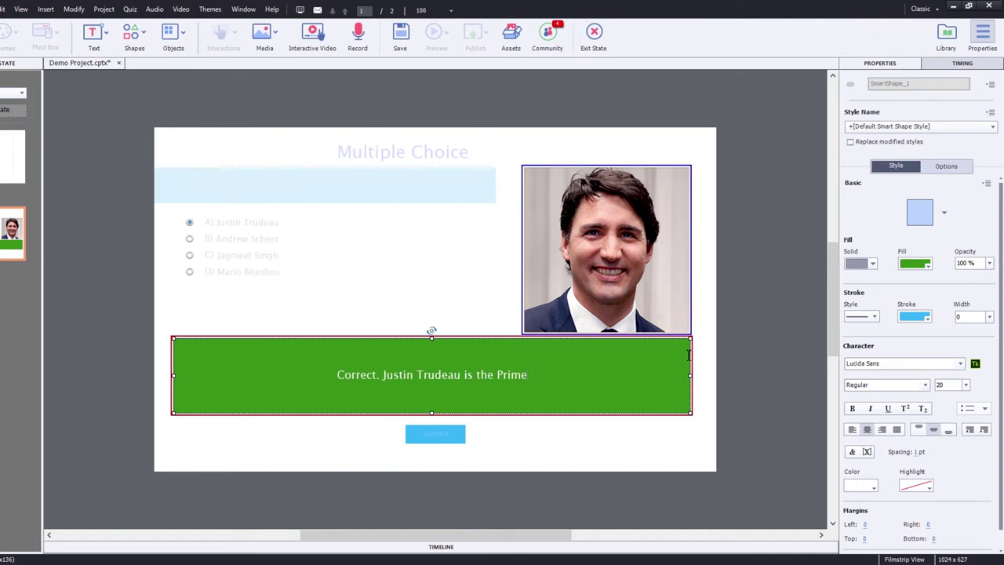
text( Minister)
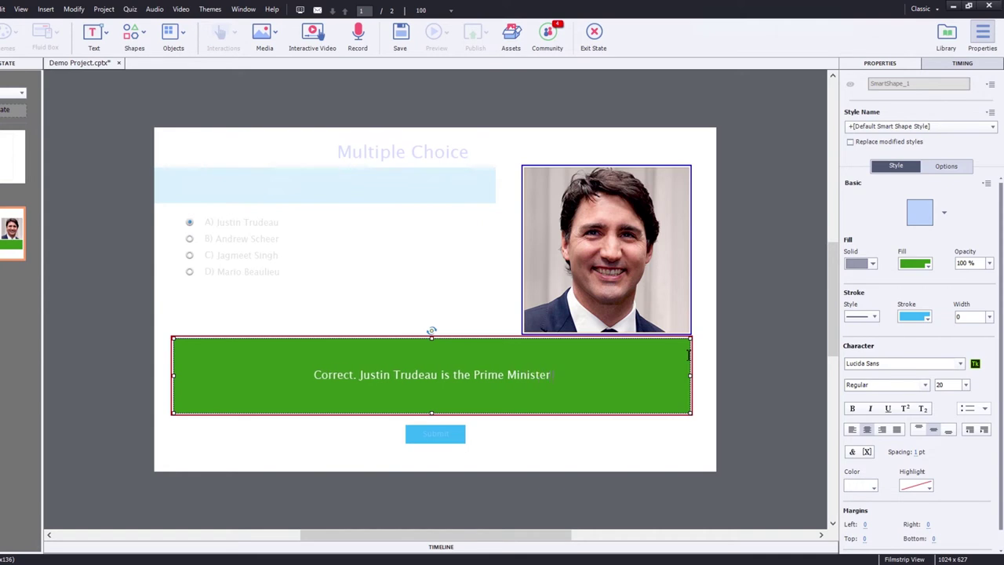
text( of Canada.)
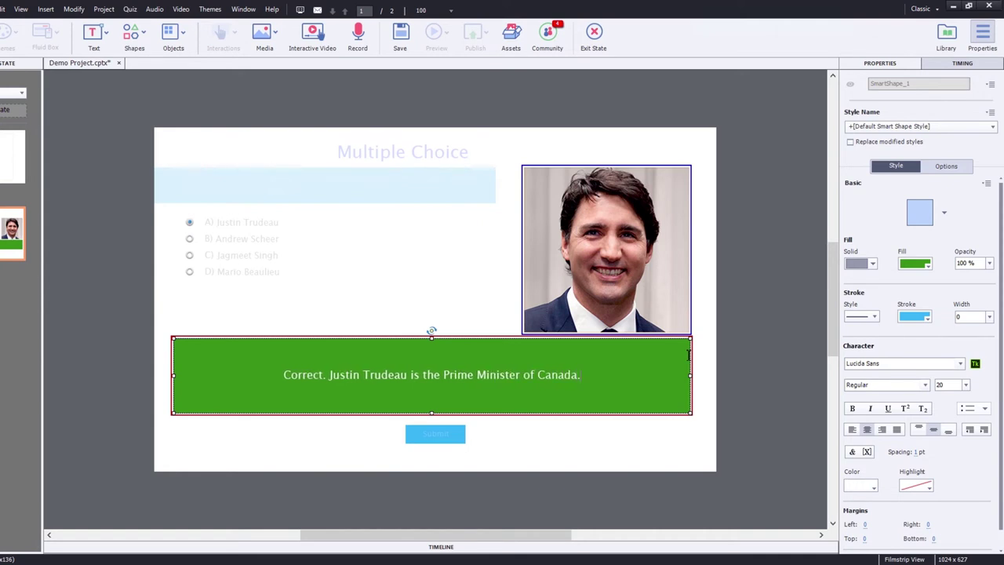
text( Click any)
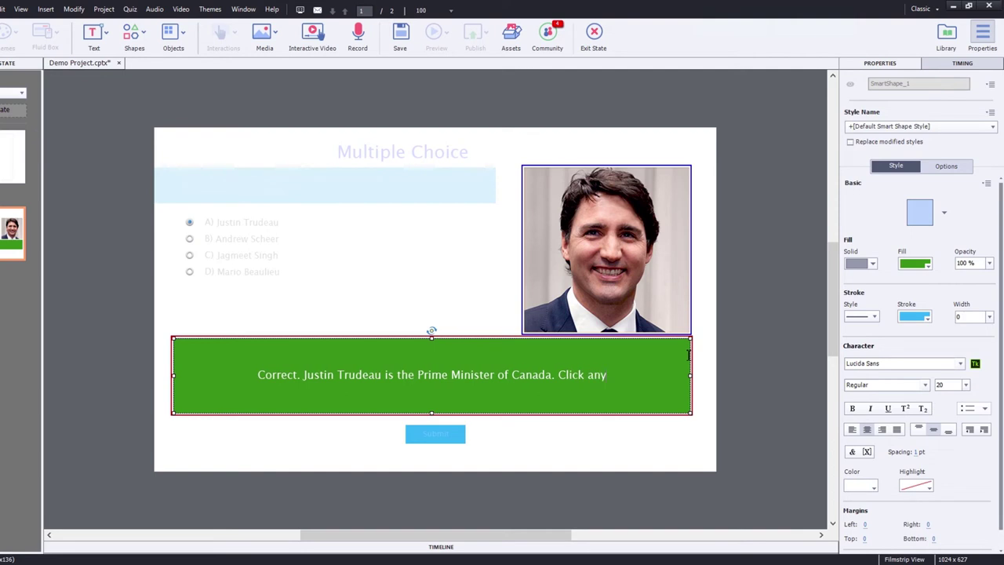
text(where or pre)
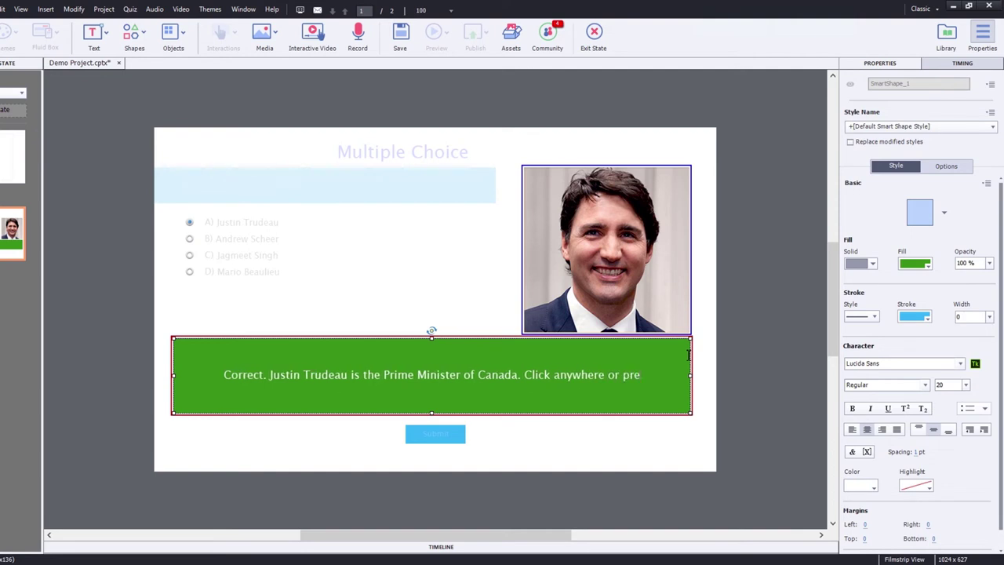
text(ss y t)
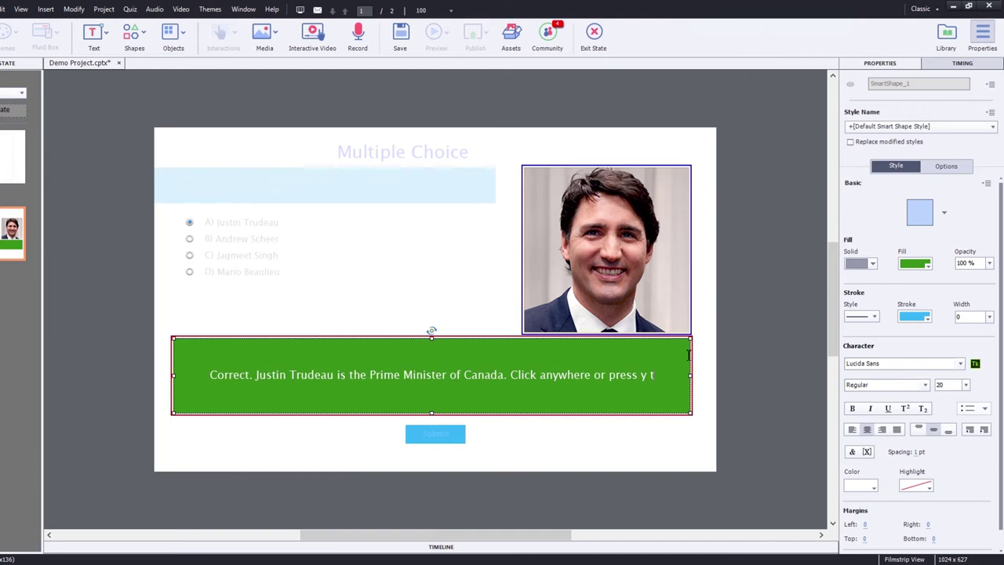
text(o continue.)
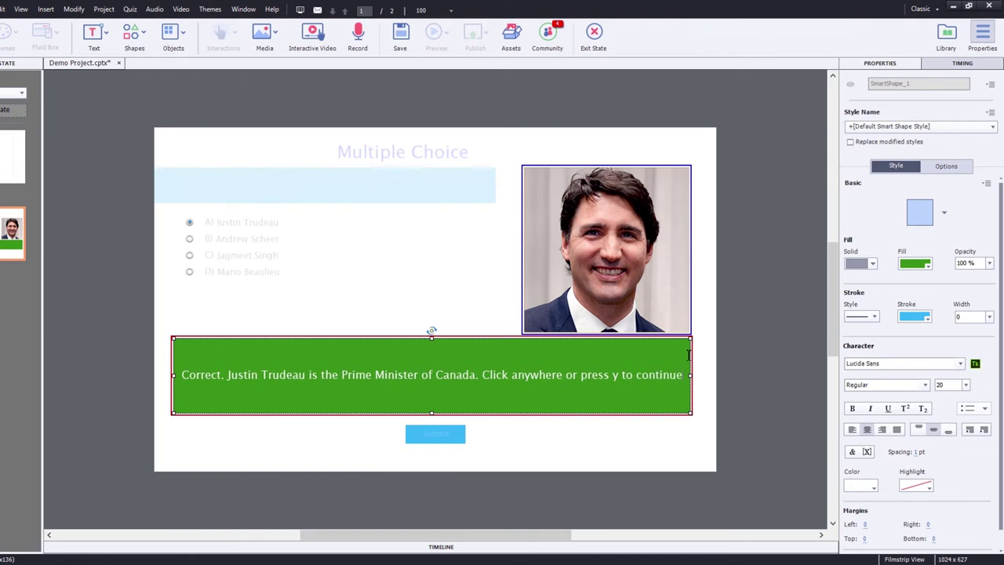
click(733, 394)
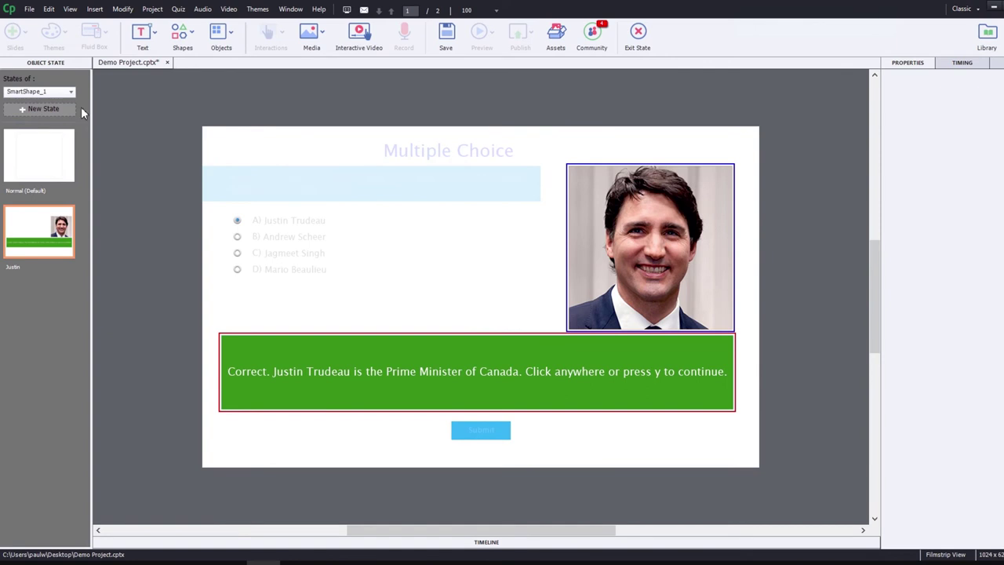
Add another object state named Andrew to the square shape
click(39, 110)
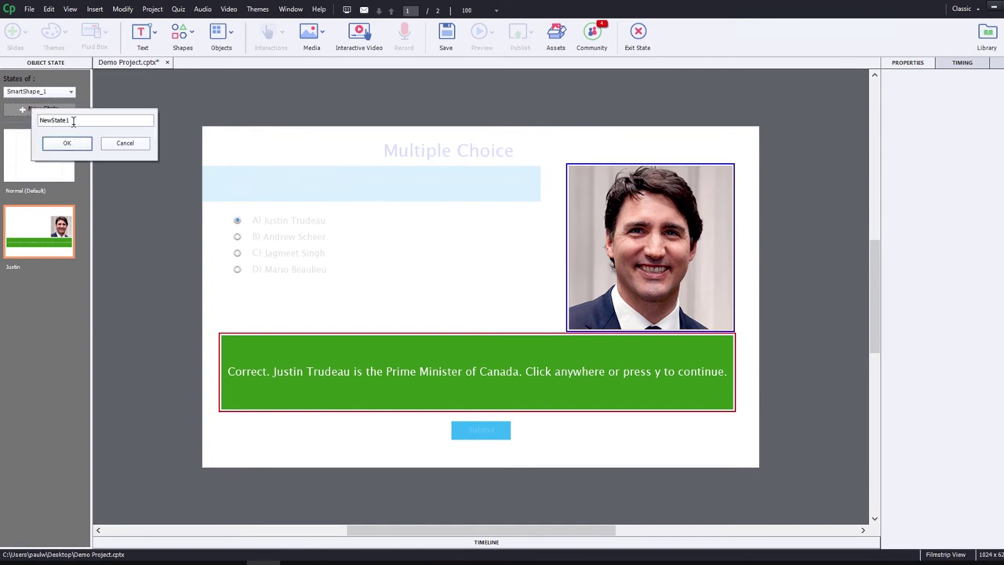
double_click(73, 120)
text(Andr)
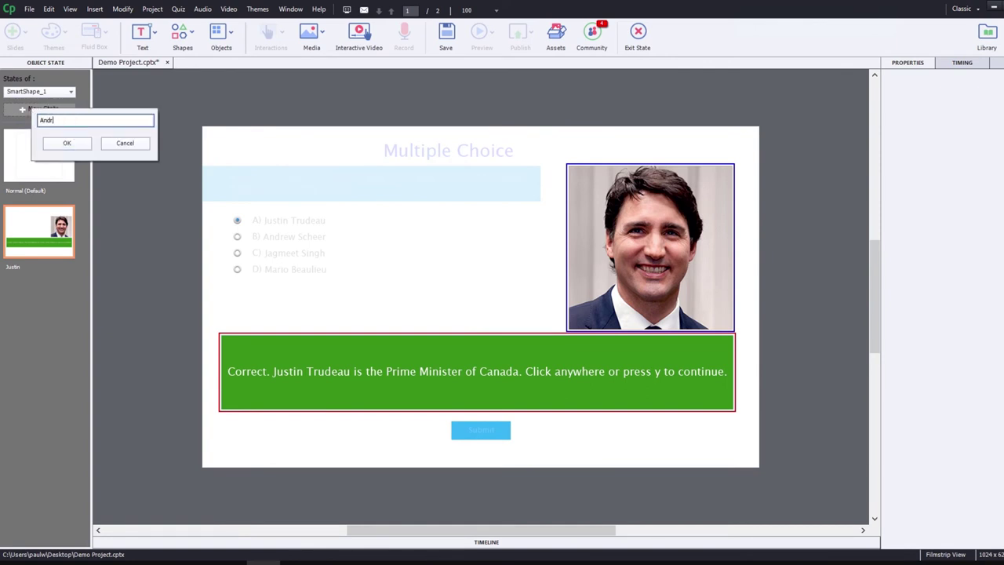
text(ew)
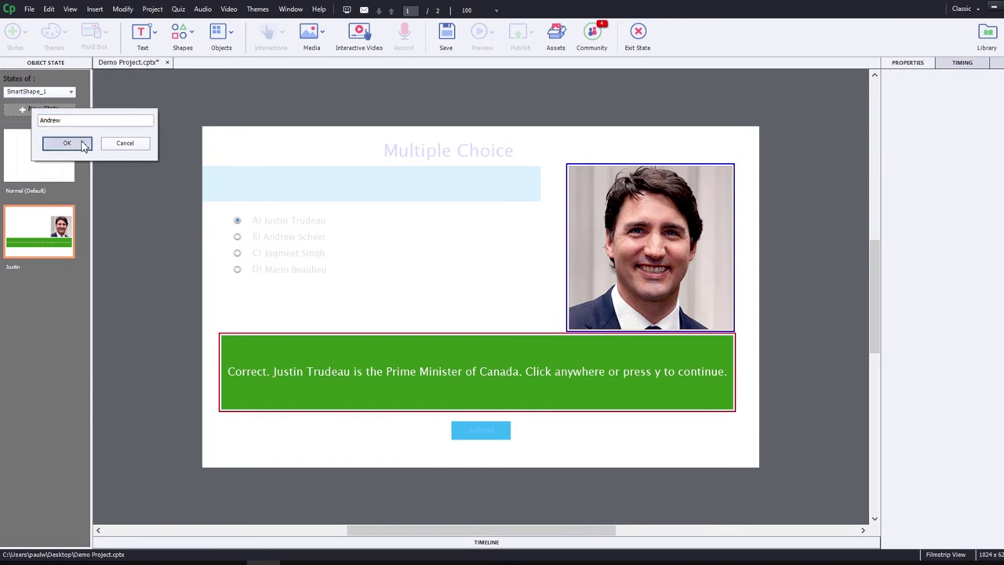
click(79, 143)
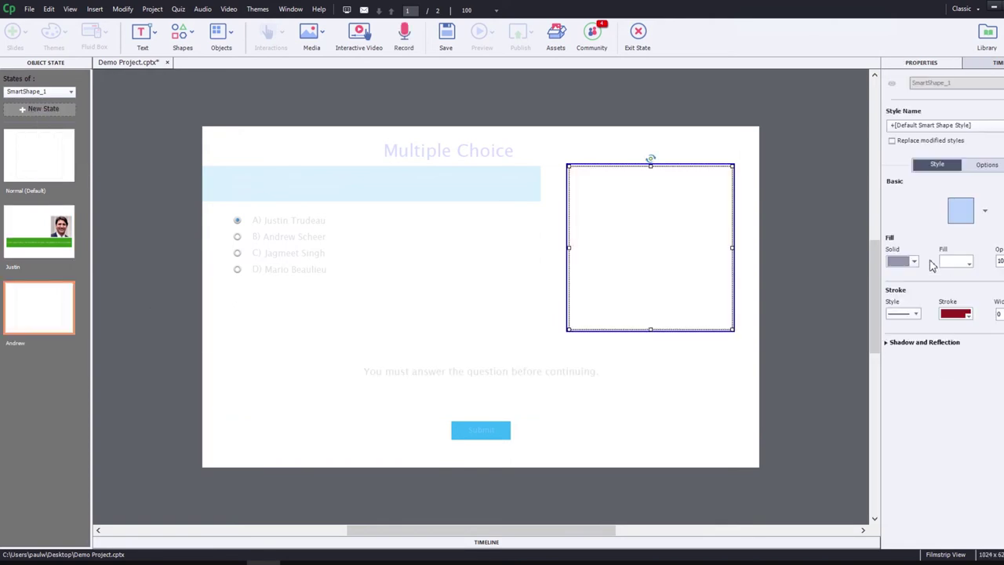
Give the square shape an image fill in the Andrew state, using andrew.jpg from the library
click(914, 262)
click(918, 312)
click(969, 263)
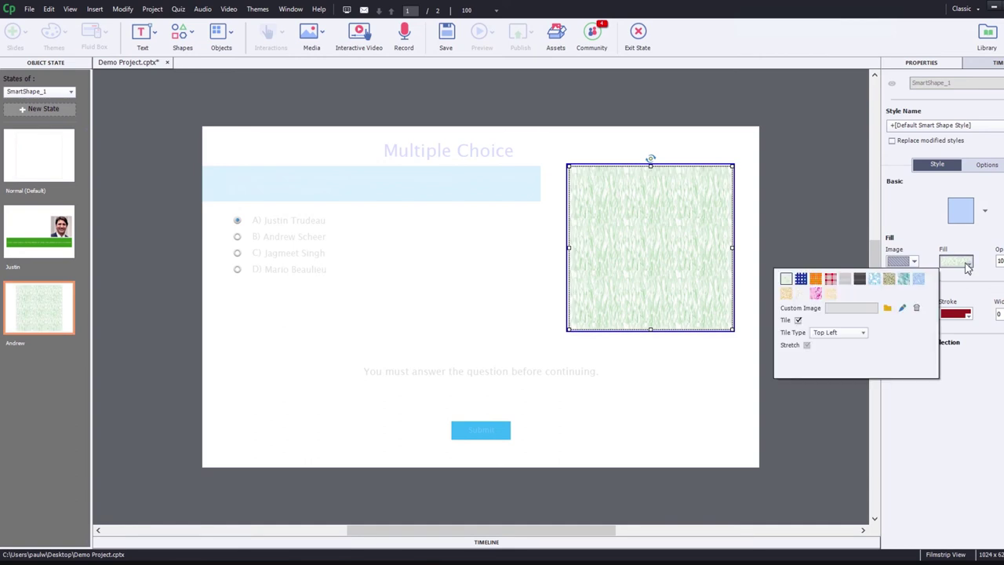
click(888, 308)
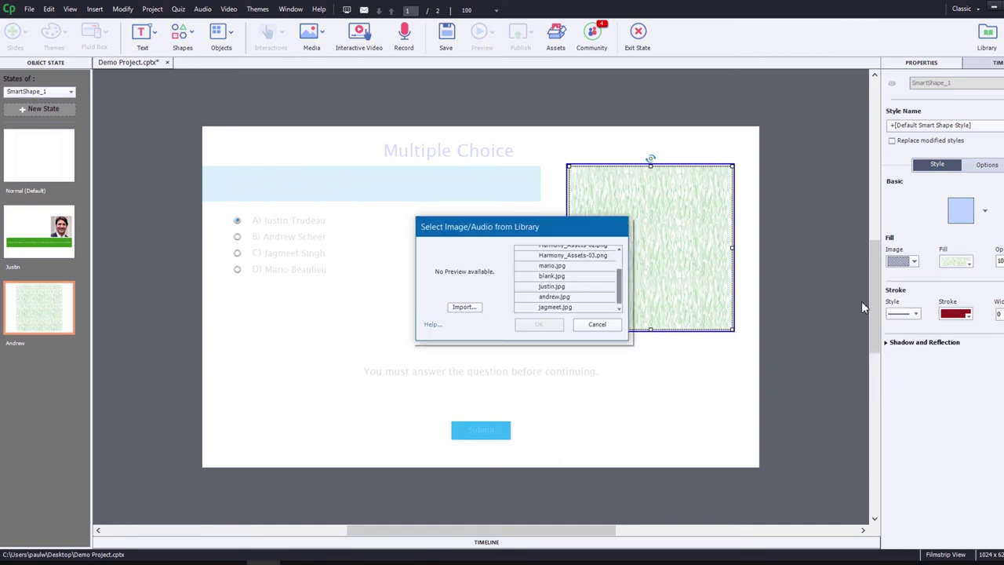
click(584, 297)
click(541, 324)
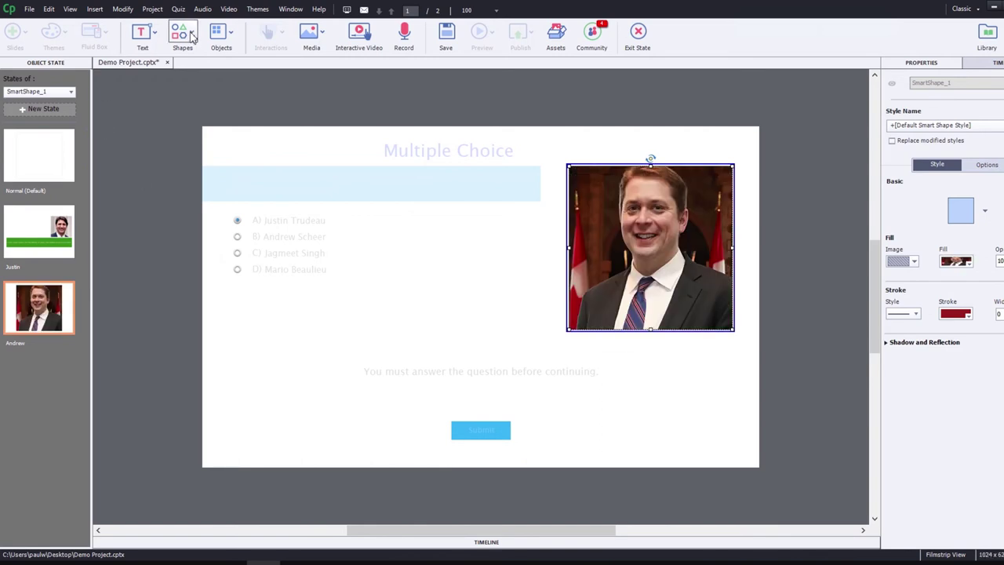
Draw a wide rectangle beneath the photo in the Andrew state, covering the caption above the Submit button, and fill it with orange
click(192, 36)
click(180, 79)
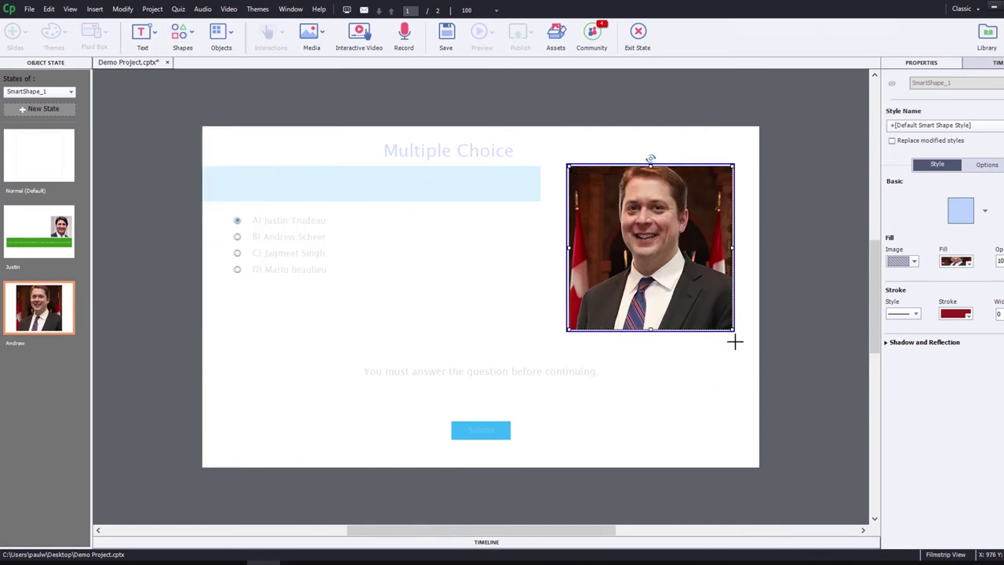
drag(735, 336, 234, 409)
click(958, 261)
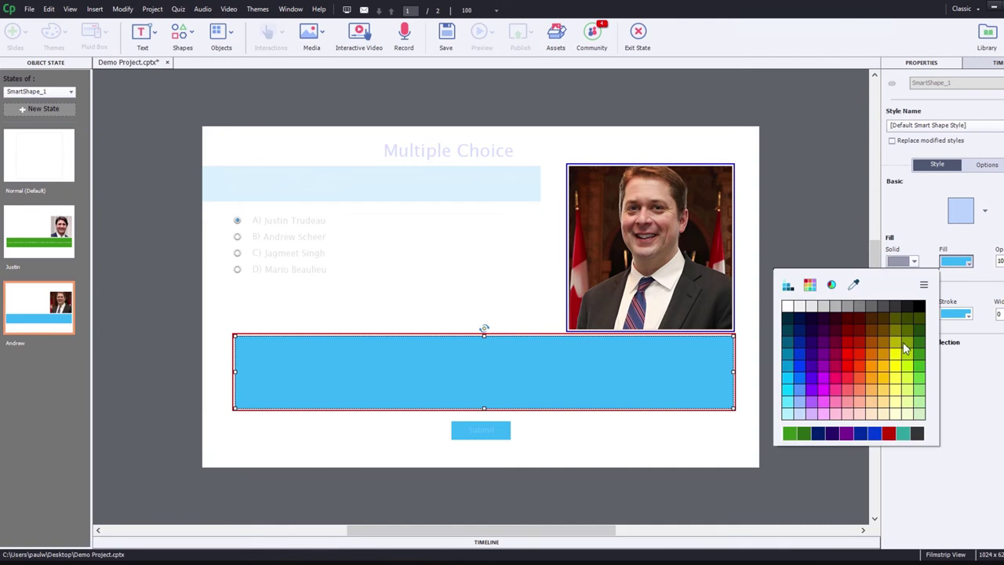
click(870, 367)
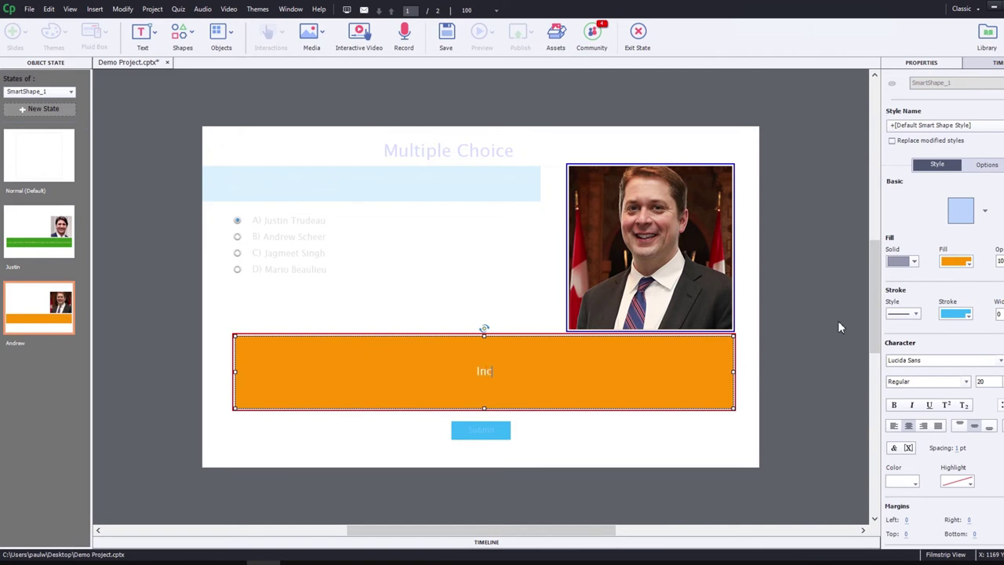
Enter "Incorrect. Andrew Scheer is not Prime Minister of Canada. Try again." in the orange rectangle
text(rect. Andrew Scheer is not)
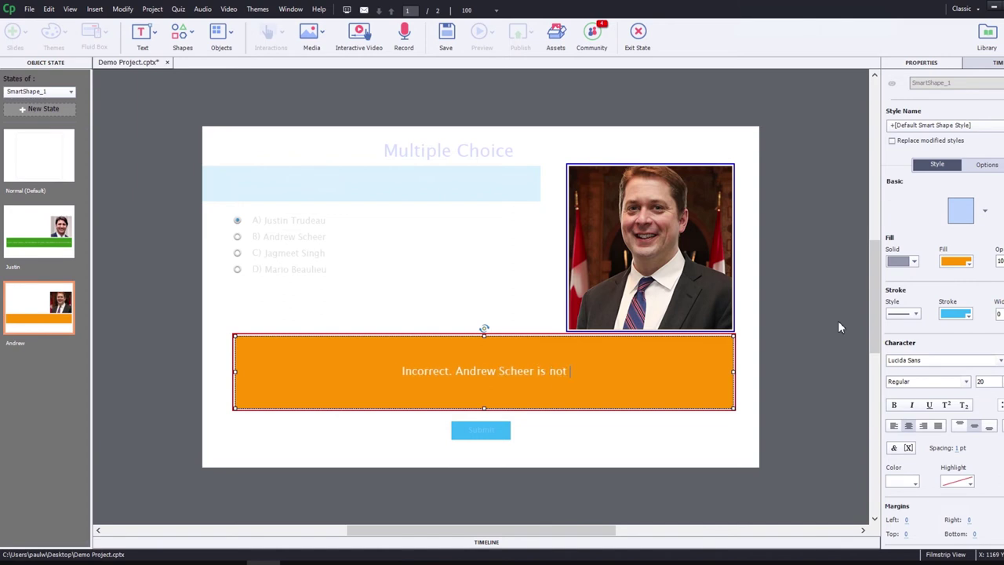
text( Prime Mi)
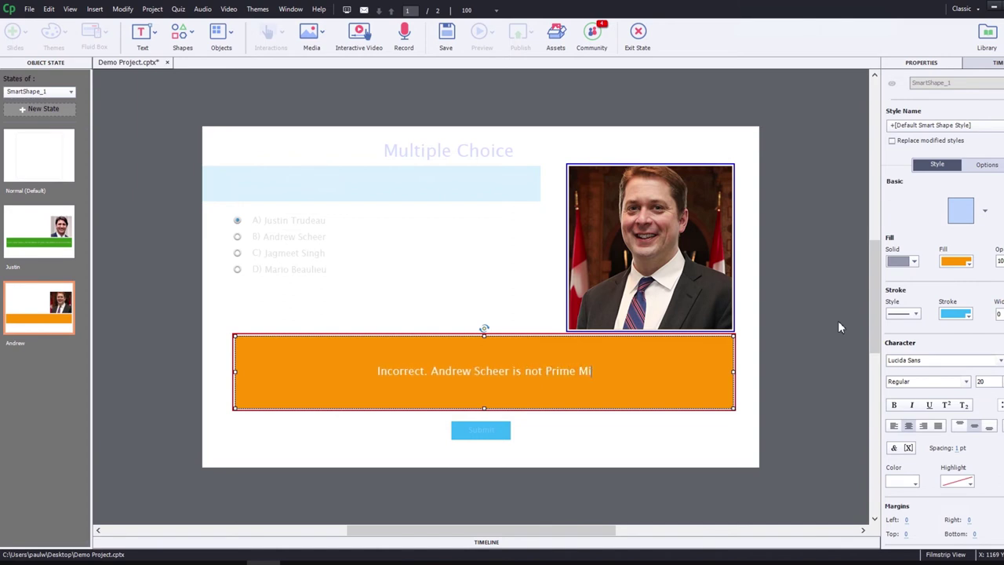
text(nister of Ca)
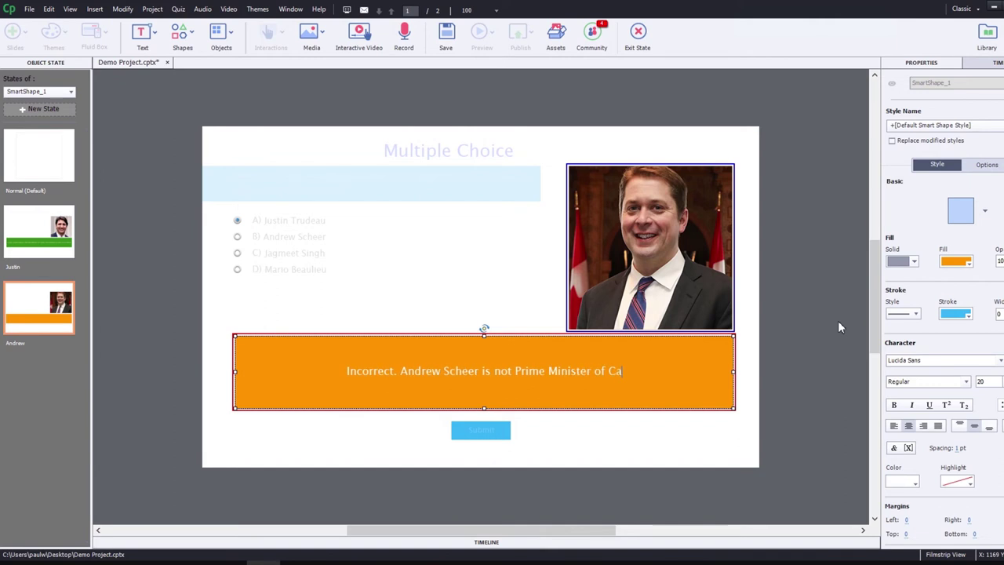
text(nada. T)
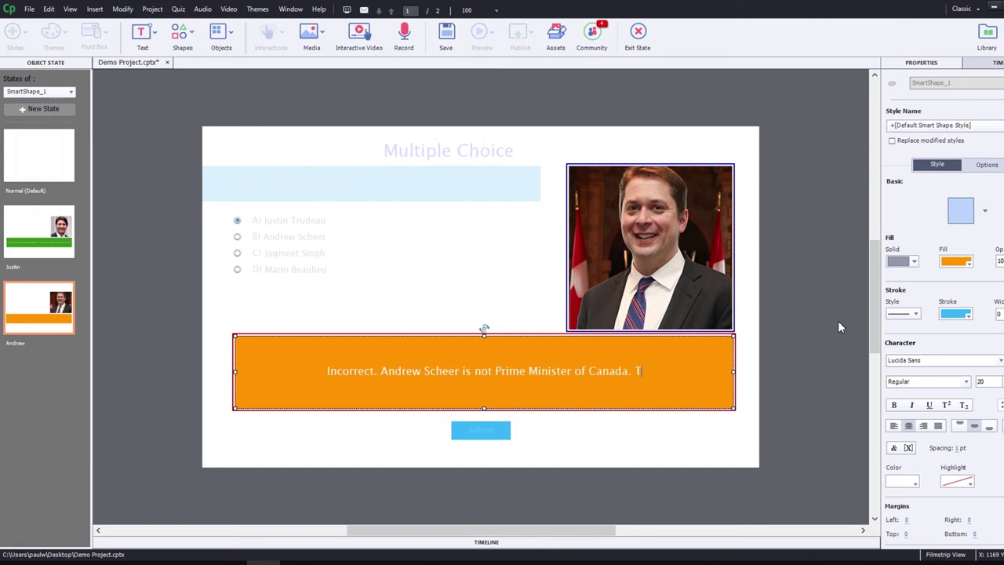
text(ry again.)
click(838, 327)
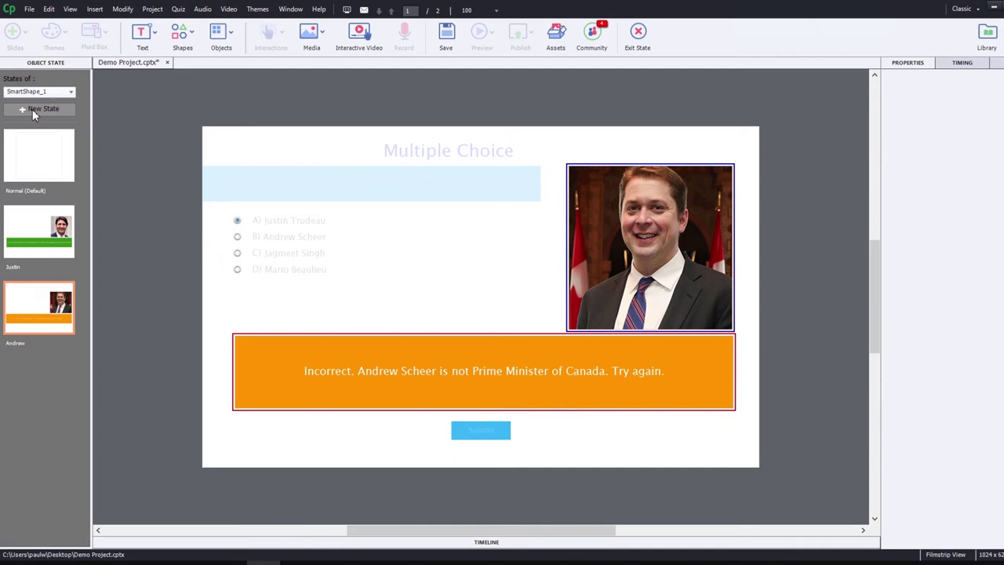
Add another object state named Jagmeet to the square shape
click(38, 108)
drag(83, 121, 40, 122)
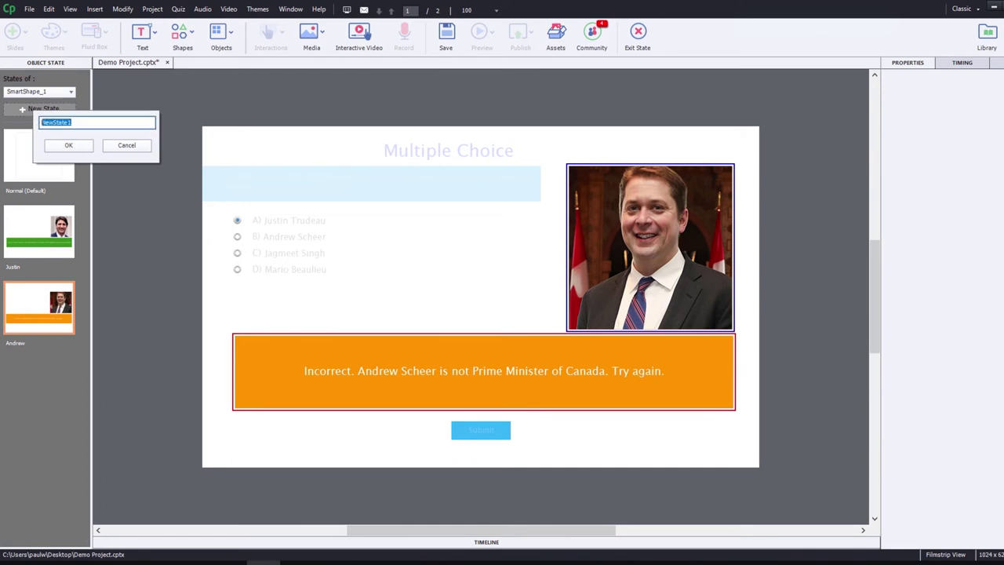
text(Jagmeet)
click(69, 145)
Give the square shape an image fill in the Jagmeet state, using jagmeet.jpg from the library
click(902, 262)
click(916, 313)
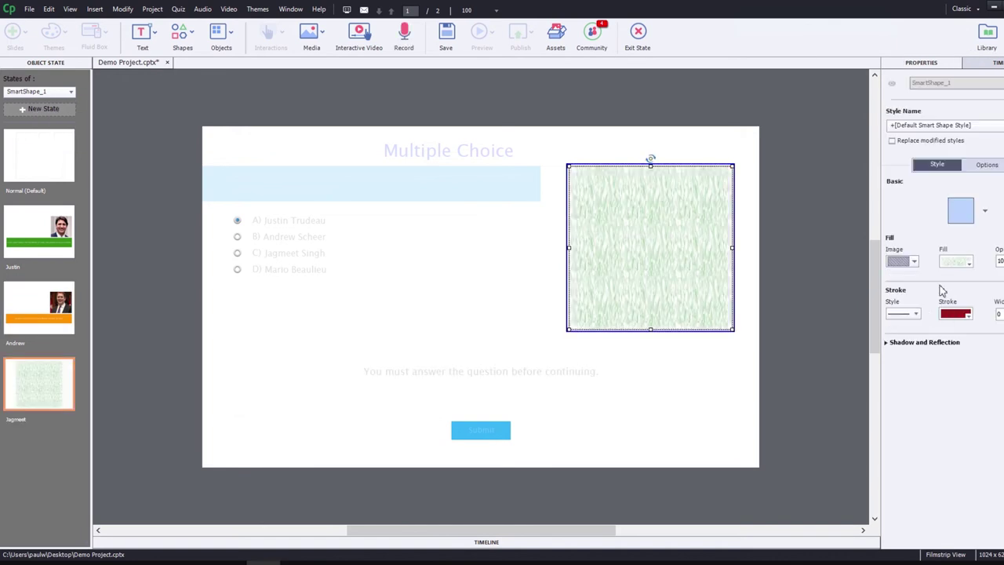
click(961, 266)
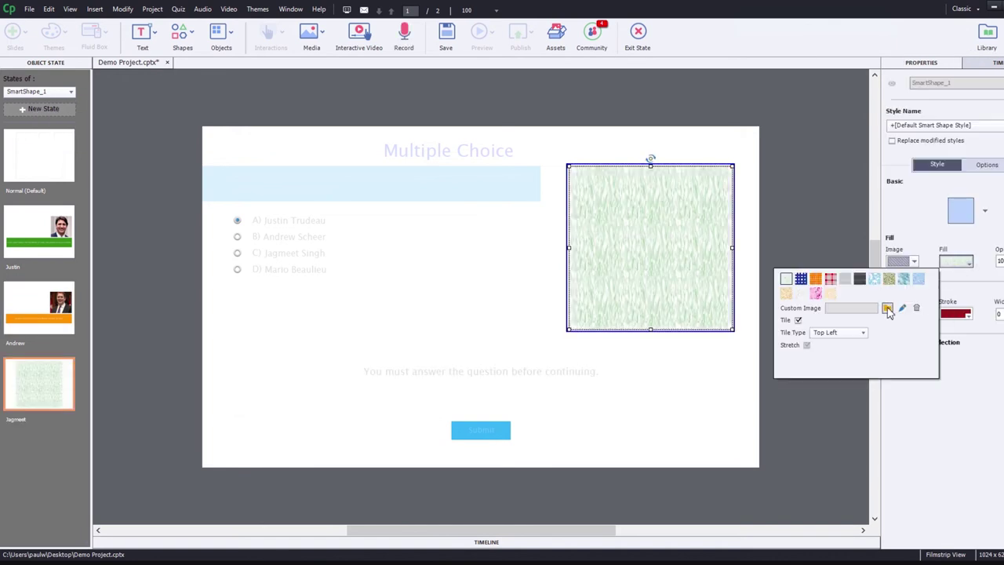
click(887, 308)
click(555, 307)
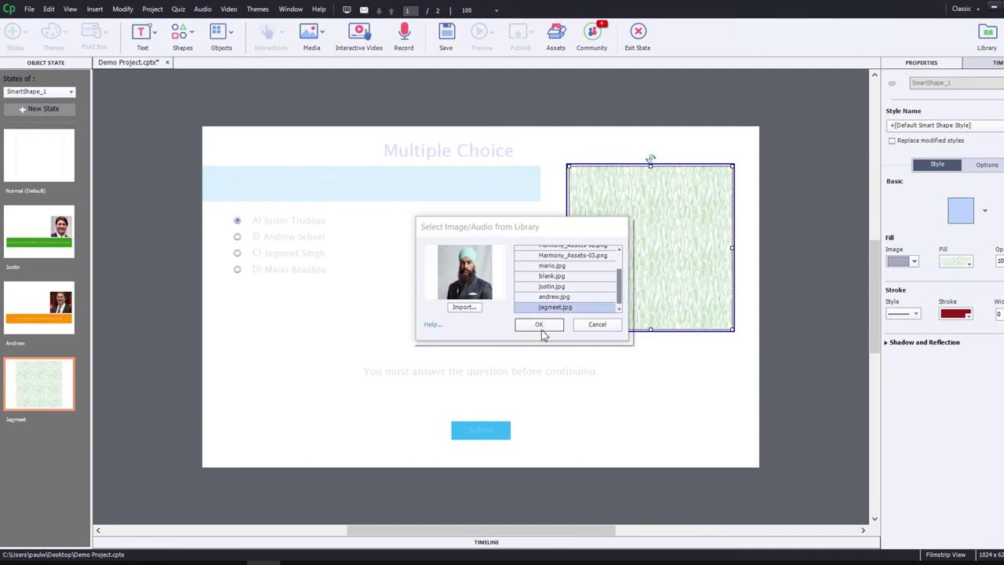
click(539, 324)
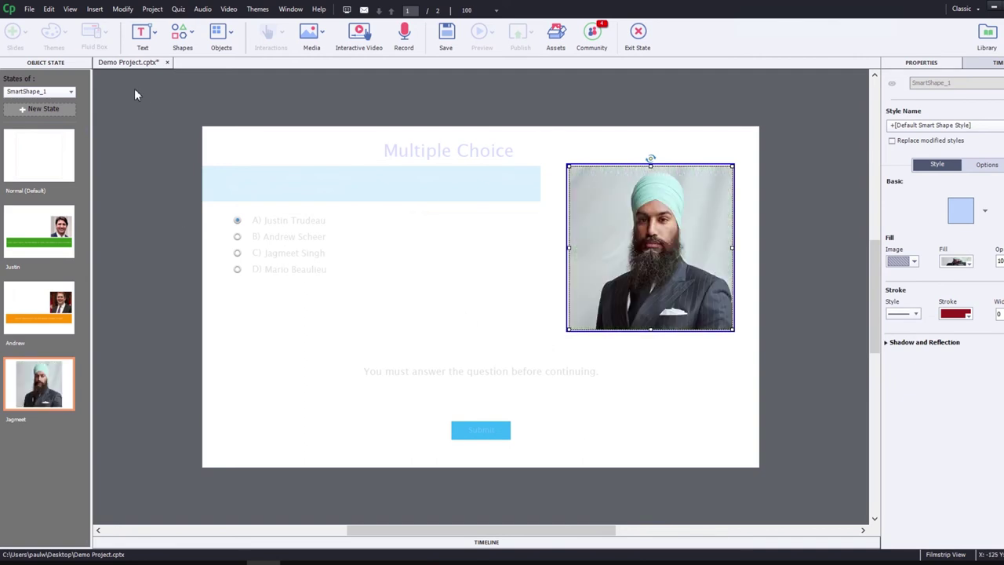
Draw a rectangle of about 926 by 121 pixels beneath the photo in the Jagmeet state and fill it with medium green
click(182, 33)
click(181, 76)
mouse_move(735, 337)
mouse_down()
mouse_move(617, 366)
mouse_move(229, 403)
mouse_up()
click(964, 264)
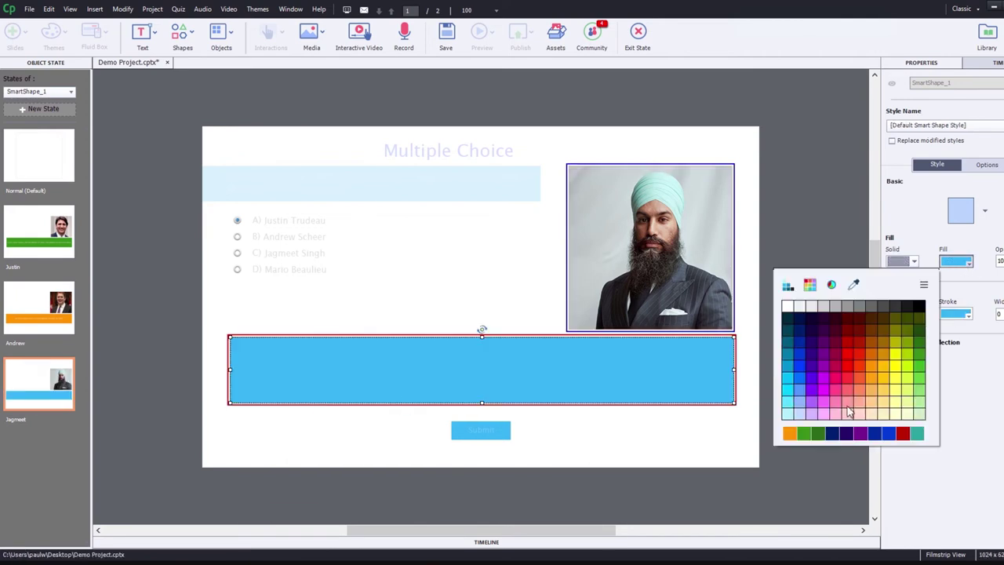
click(808, 435)
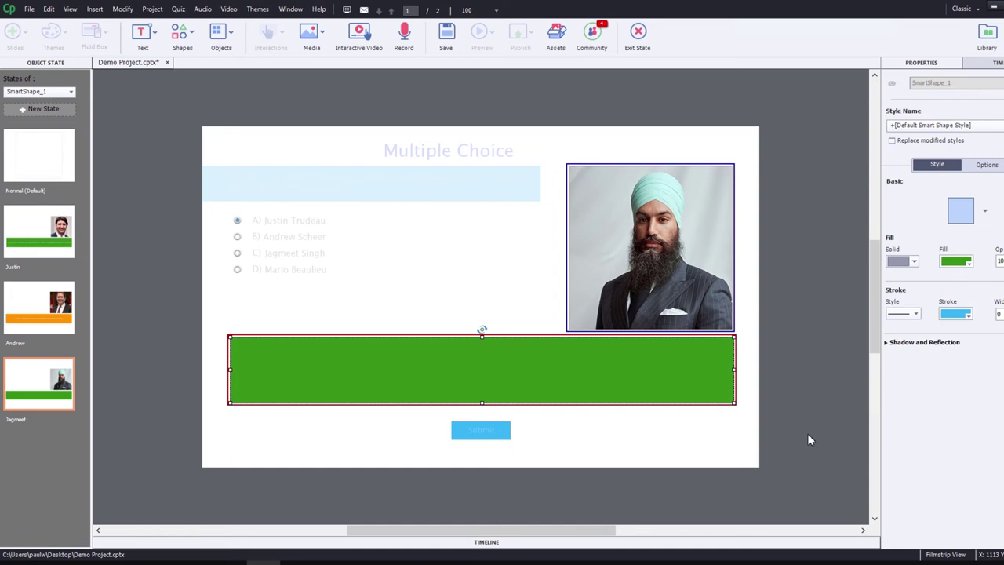
Enter "Incorrect. Jagmeet Singh is not Prime Minister of Canada. Try again." in the green rectangle
click(530, 379)
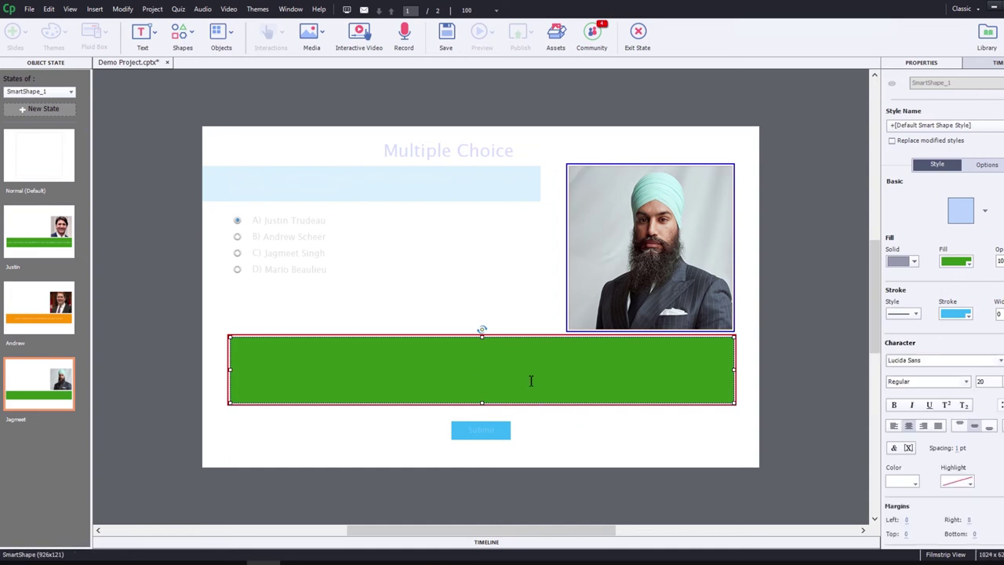
text(Incorrect. Andrew Scheer is not Prime Minister of Canada. Try again.)
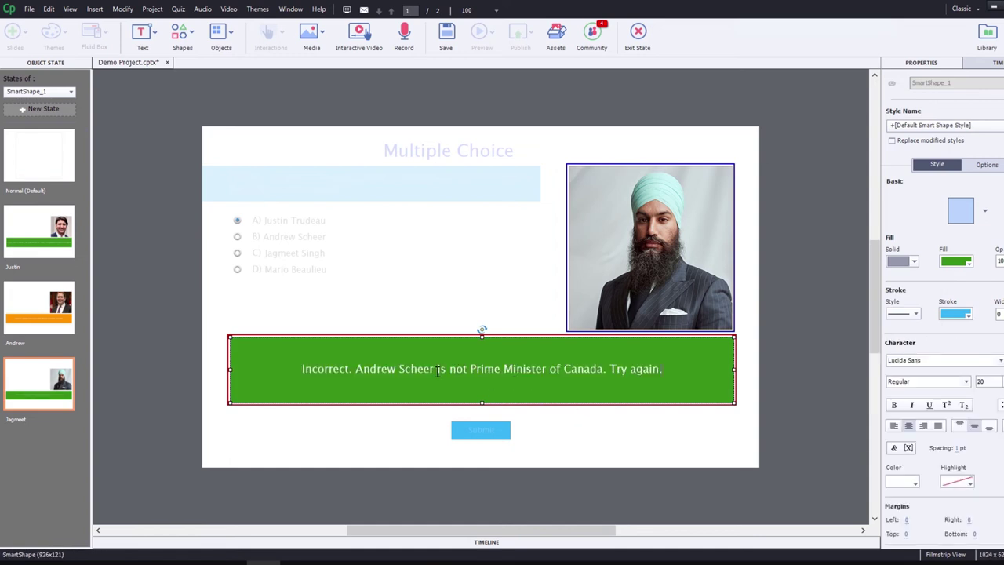
drag(438, 371, 365, 373)
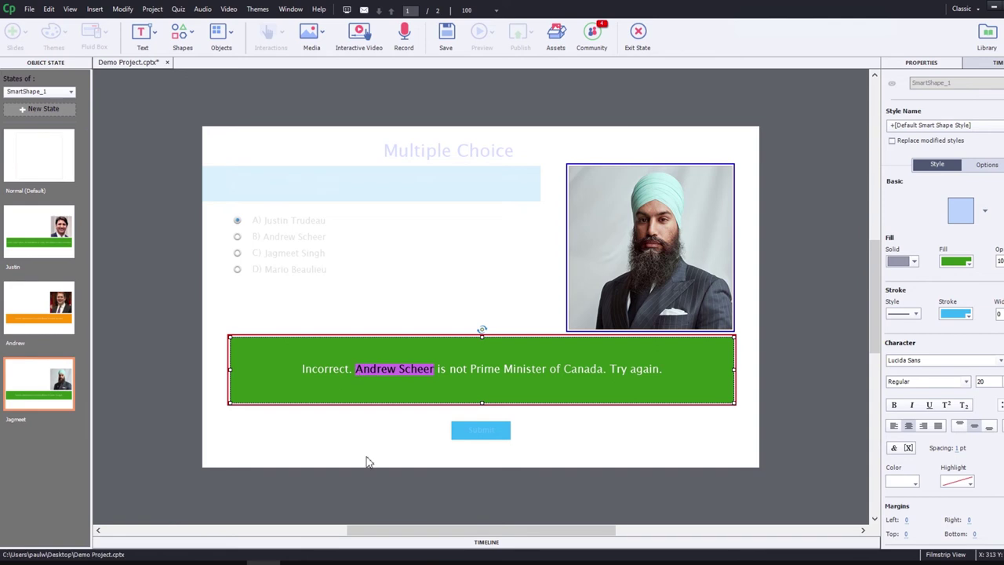
text(Jagmeet)
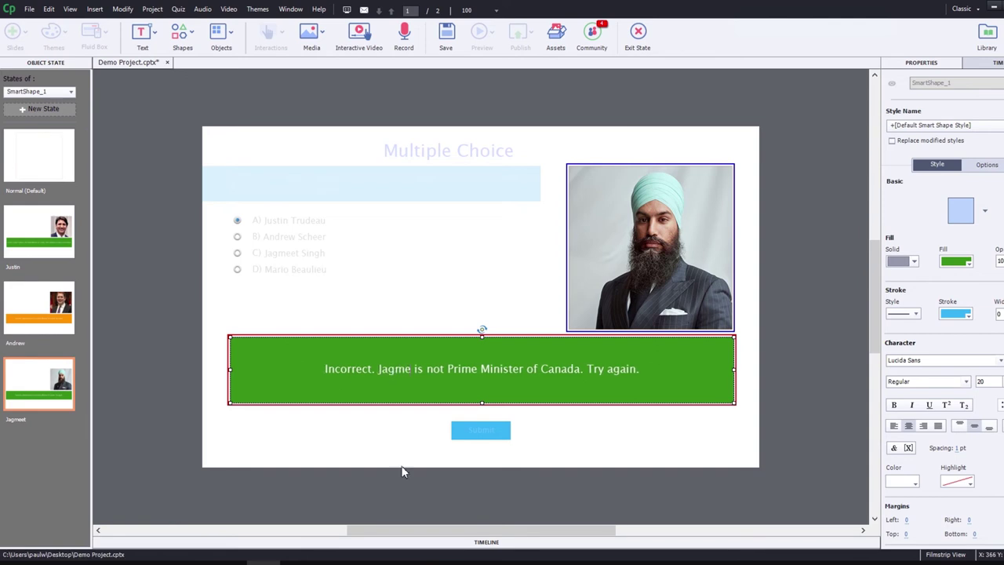
text( Singh)
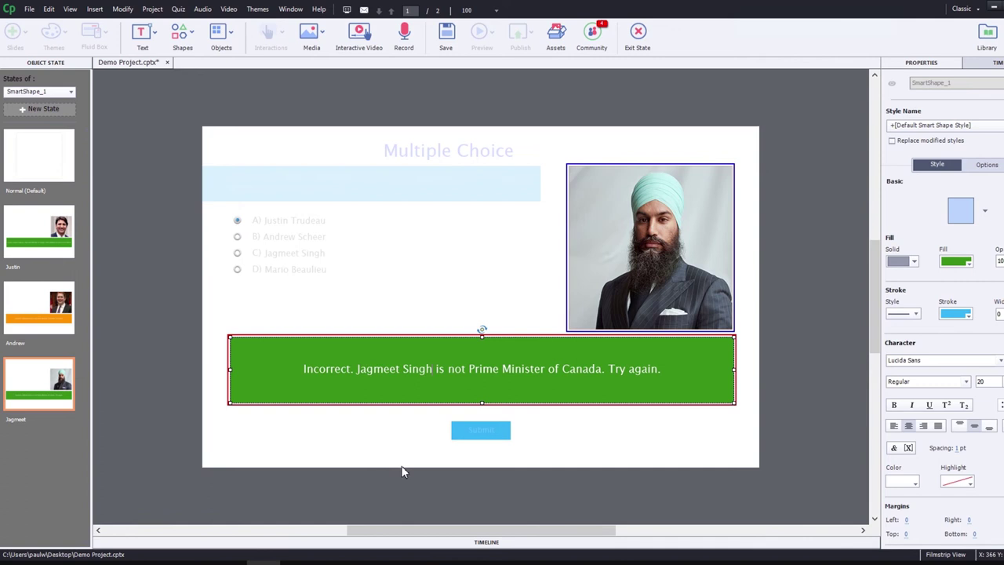
Change the fill of the Jagmeet state's feedback rectangle to the recently used orange
click(951, 262)
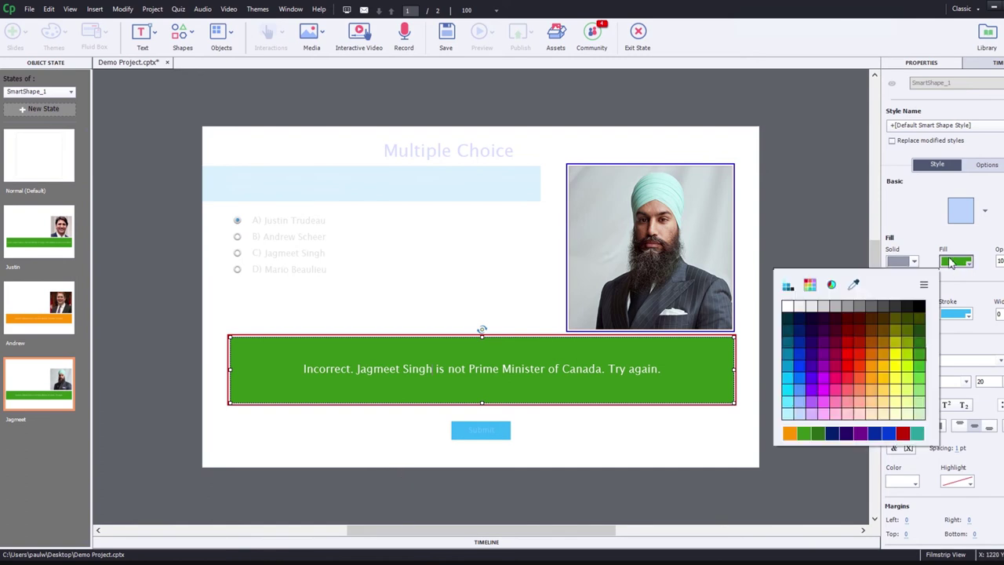
click(789, 435)
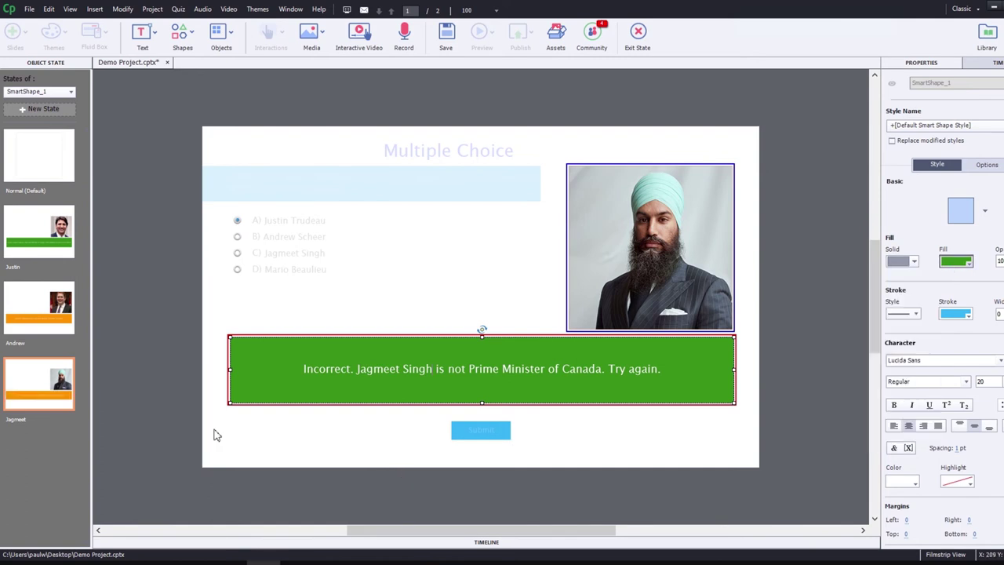
click(116, 316)
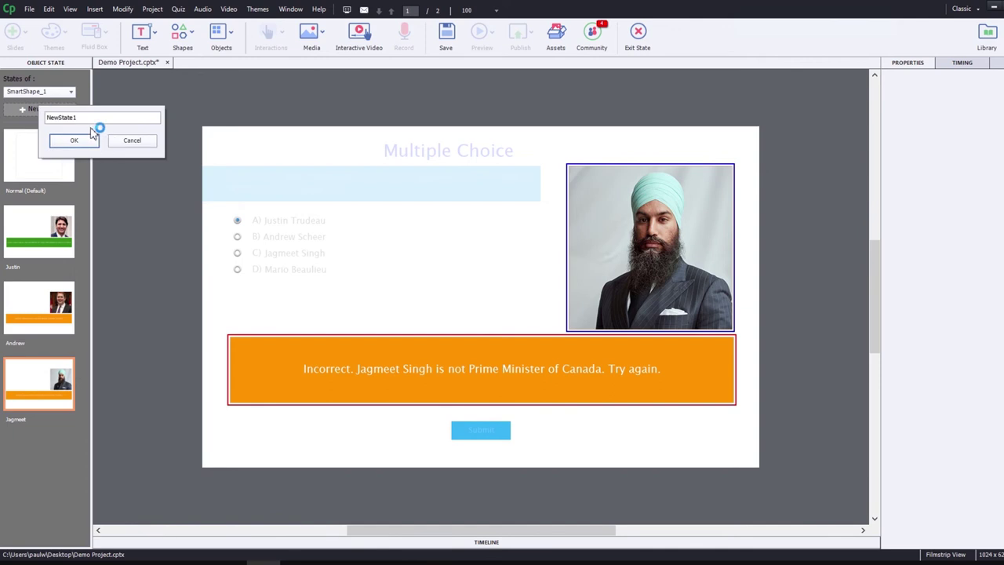
Add an object state named Mario to the square shape and give it an image fill using mario.jpg from the library
text(Mario)
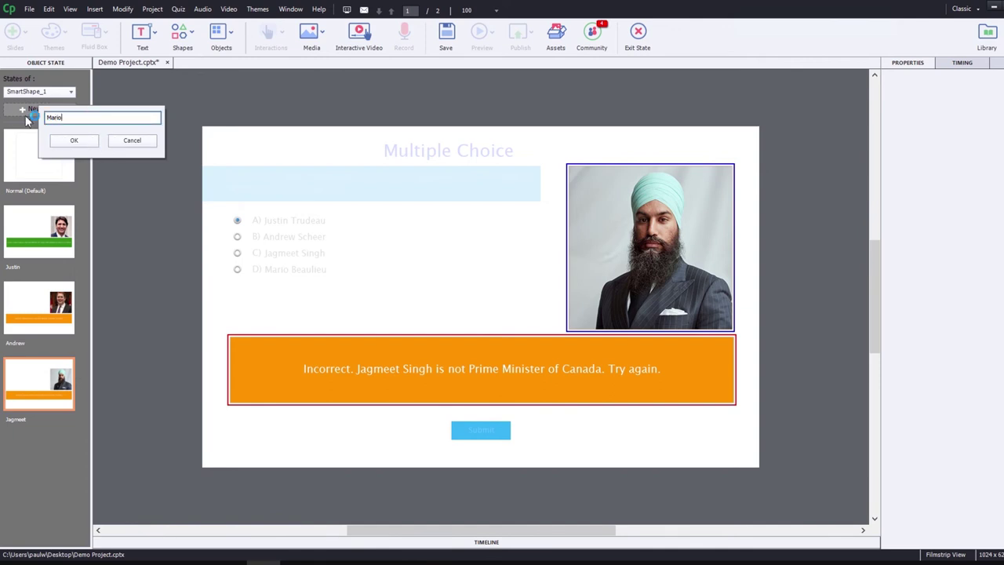
key(Return)
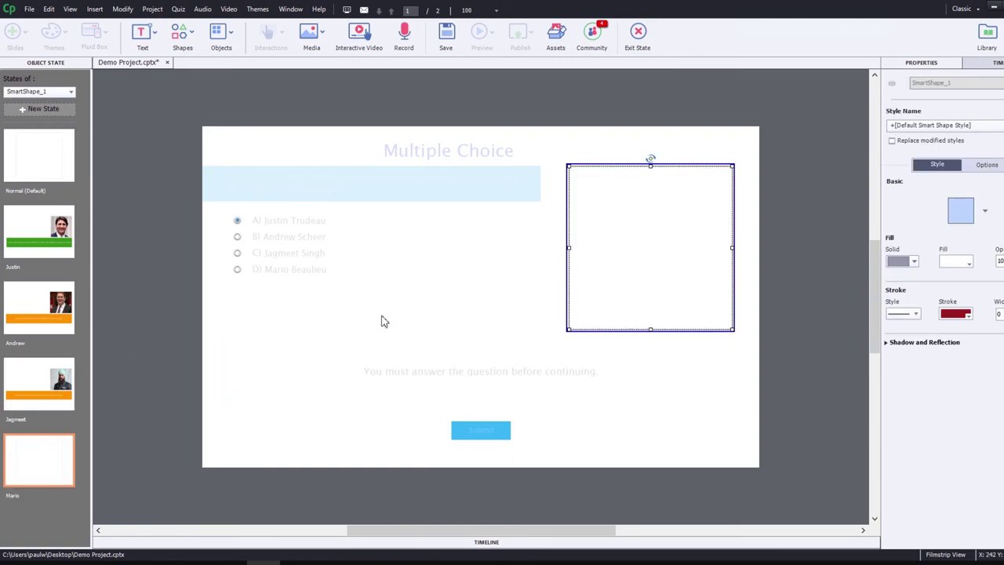
click(906, 262)
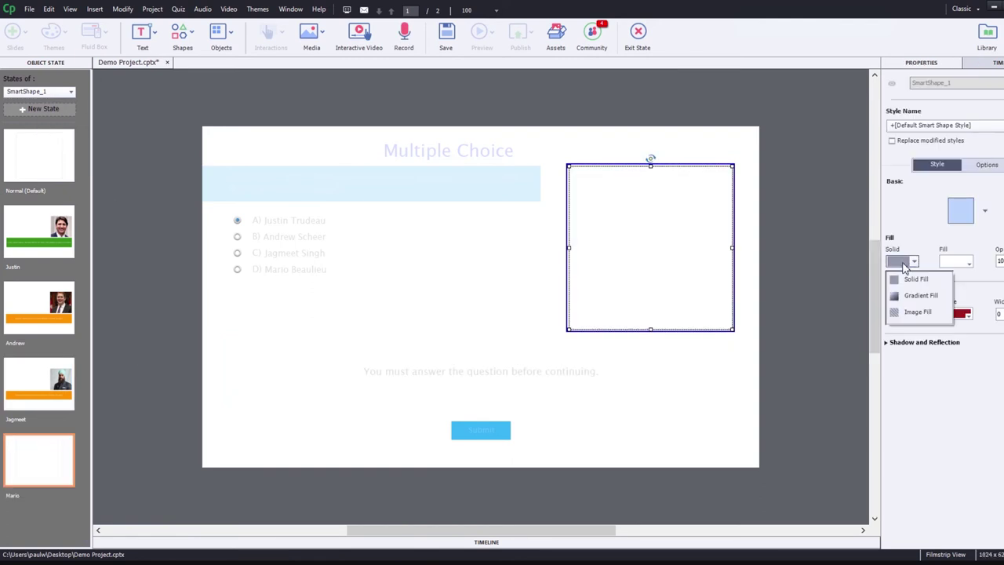
click(910, 313)
click(957, 265)
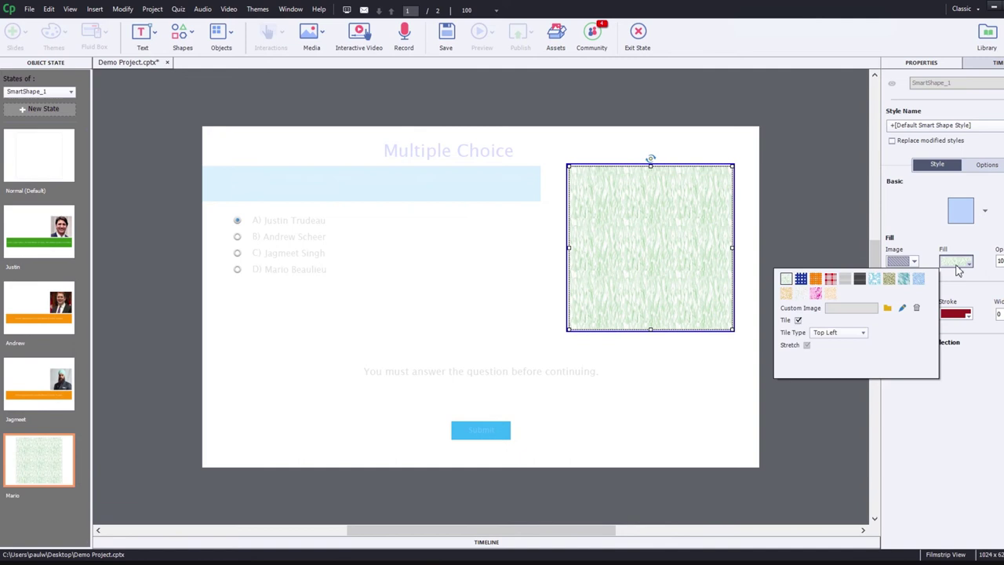
click(887, 308)
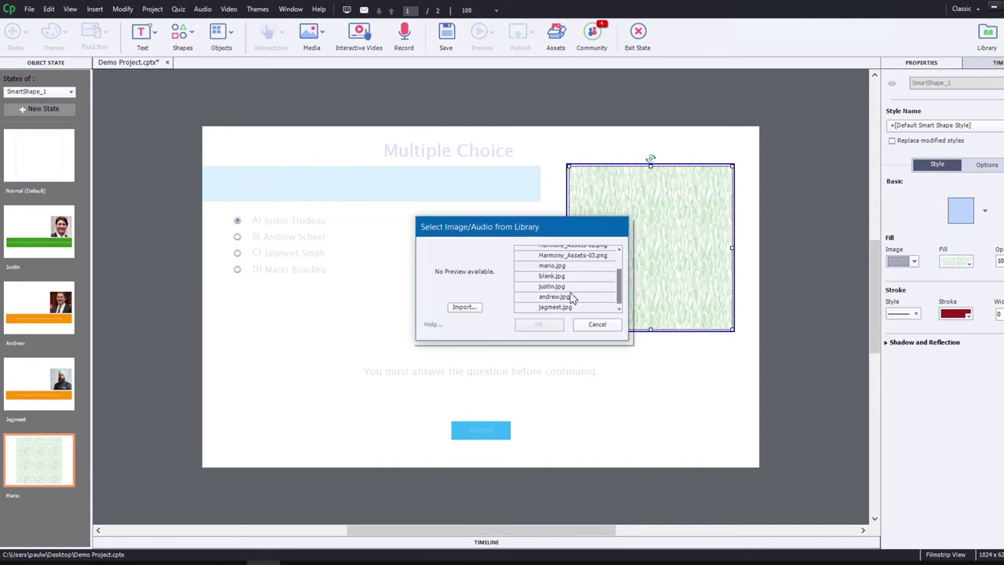
click(557, 266)
click(549, 325)
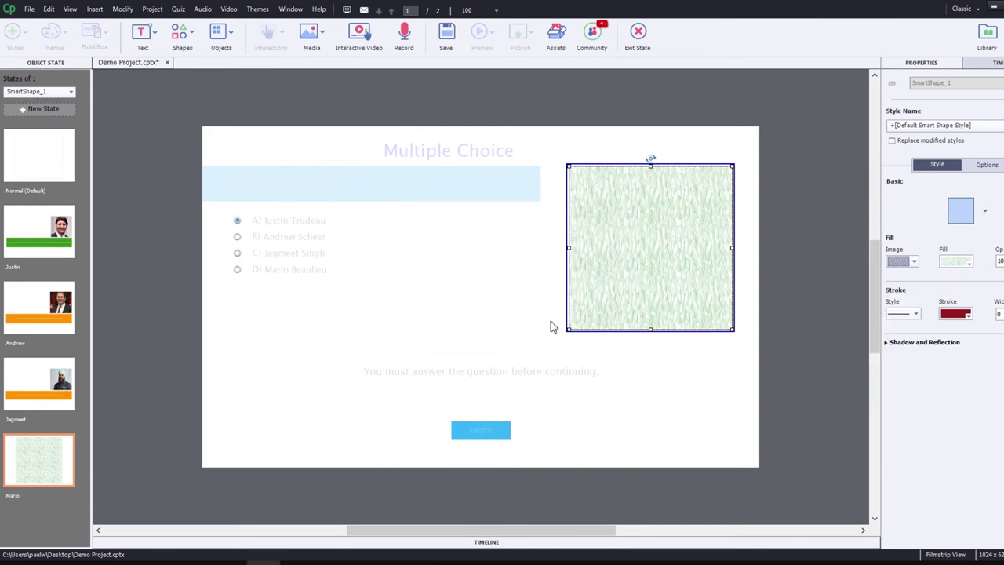
Draw a rectangle of about 920 by 126 pixels beneath the photo in the Mario state and fill it with medium green
click(183, 33)
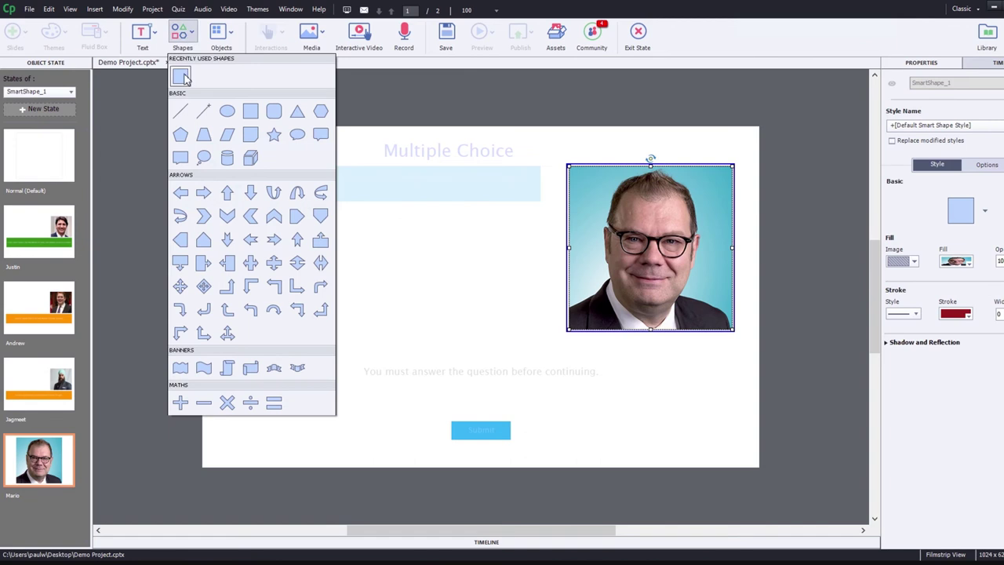
click(181, 76)
drag(735, 343, 232, 409)
click(956, 261)
click(803, 434)
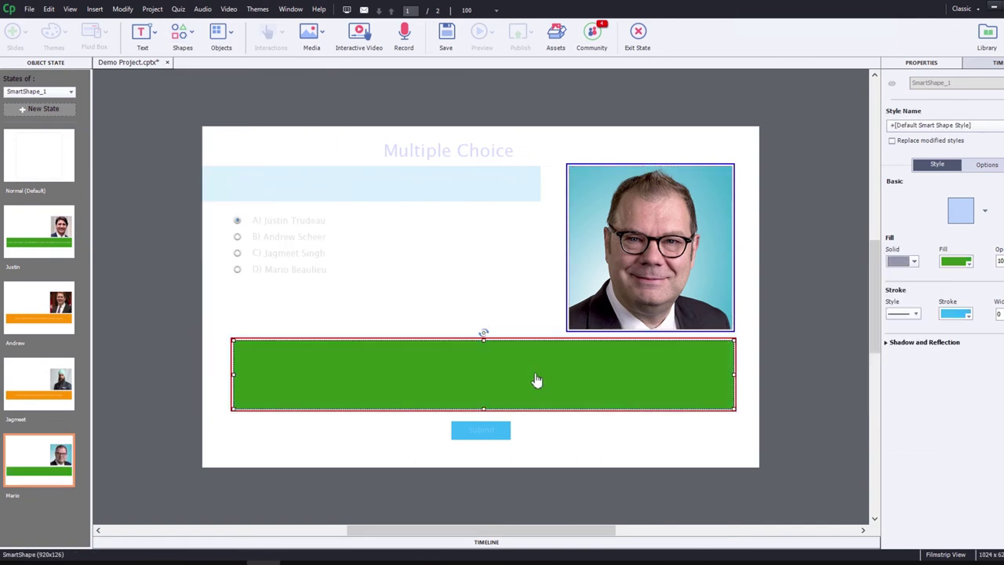
Enter "Incorrect. Mario Beaulieu is not Prime Minister of Canada. Try again." in the Mario state's rectangle
double_click(535, 374)
text(Incorrect. Andrew Scheer is not Prime Minister of Canada. Try again.)
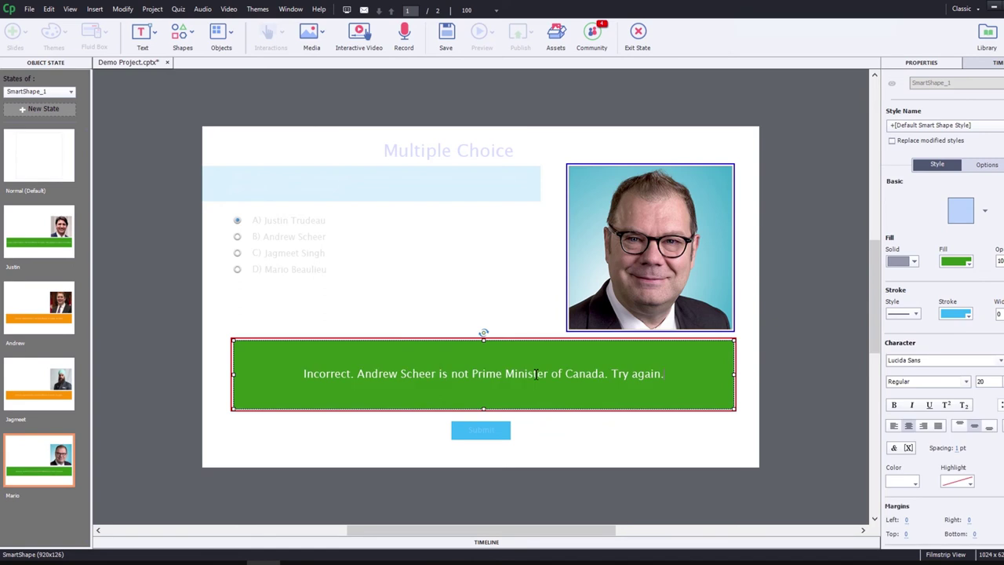
drag(438, 374, 365, 379)
text(Mar)
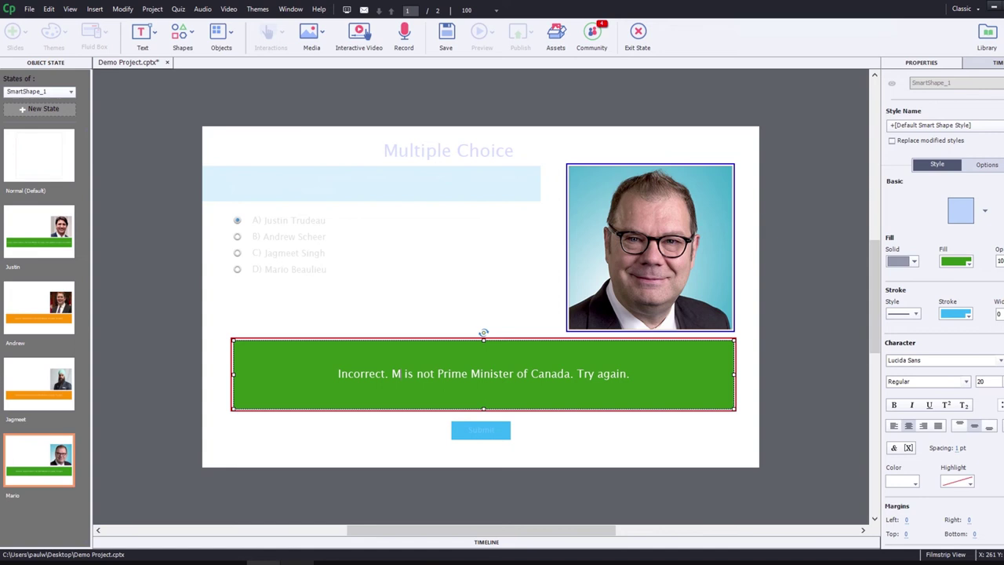
text(io)
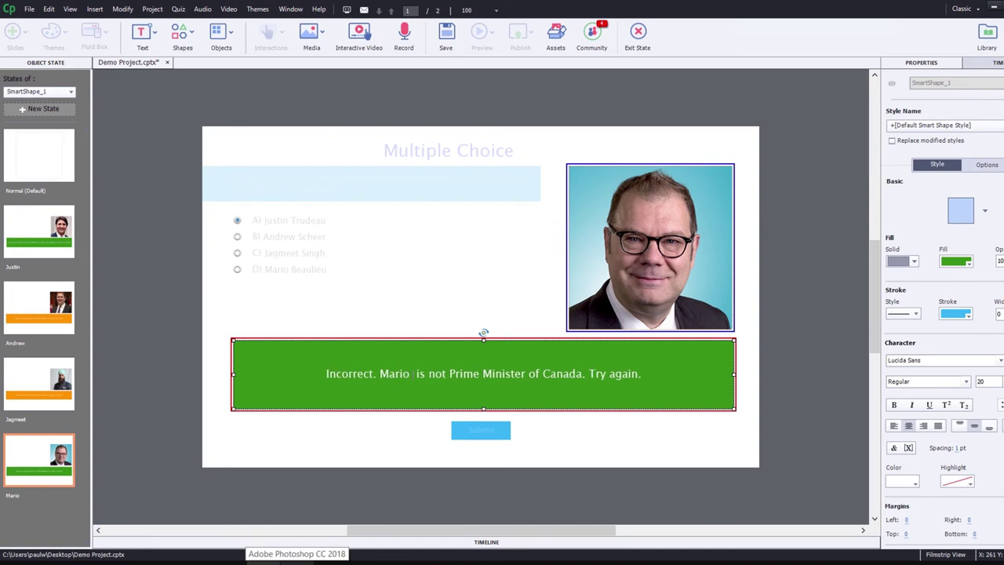
text( Beaulieu)
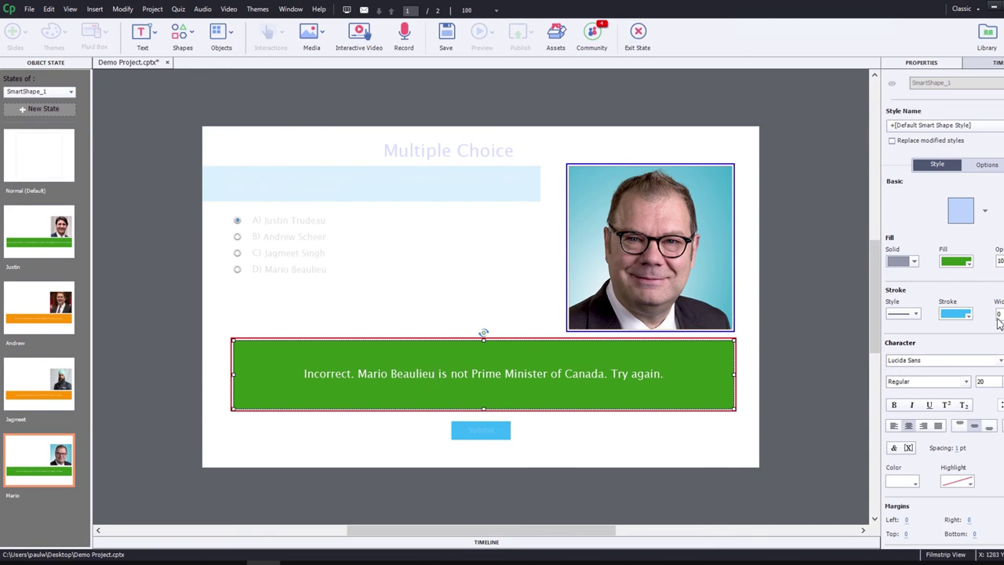
Change the Mario state's feedback rectangle fill to the recently used orange and return to the question slide
click(956, 261)
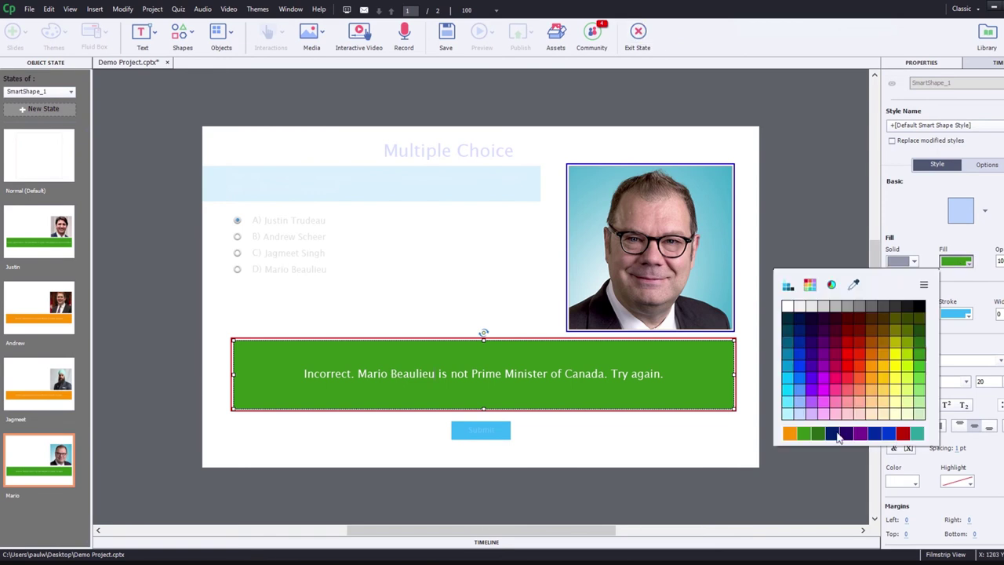
click(789, 433)
click(247, 196)
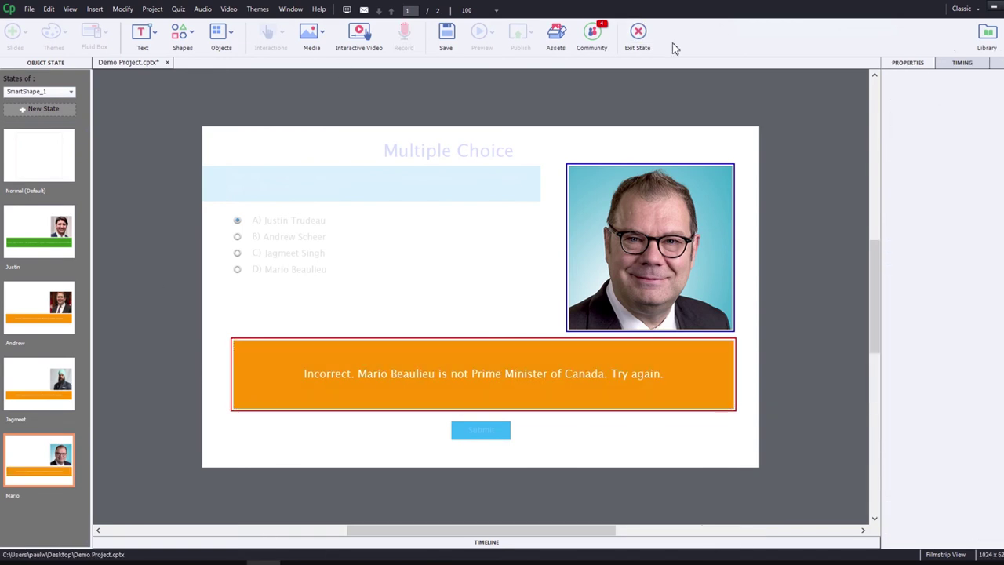
click(648, 37)
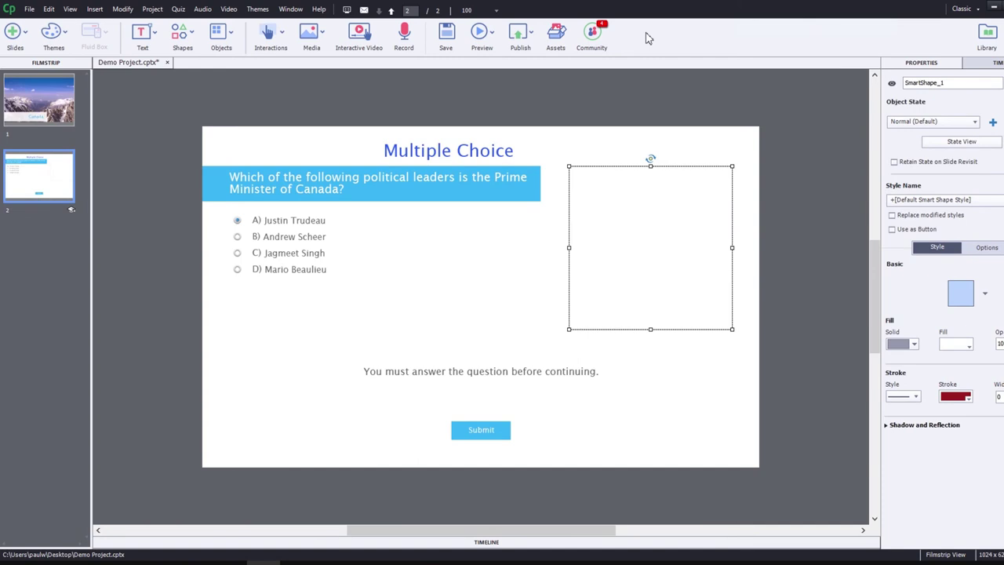
Enable the advanced option for the Andrew Scheer answer, changing SmartShape_1's state to Andrew, with Continue Playing the Project off
click(318, 222)
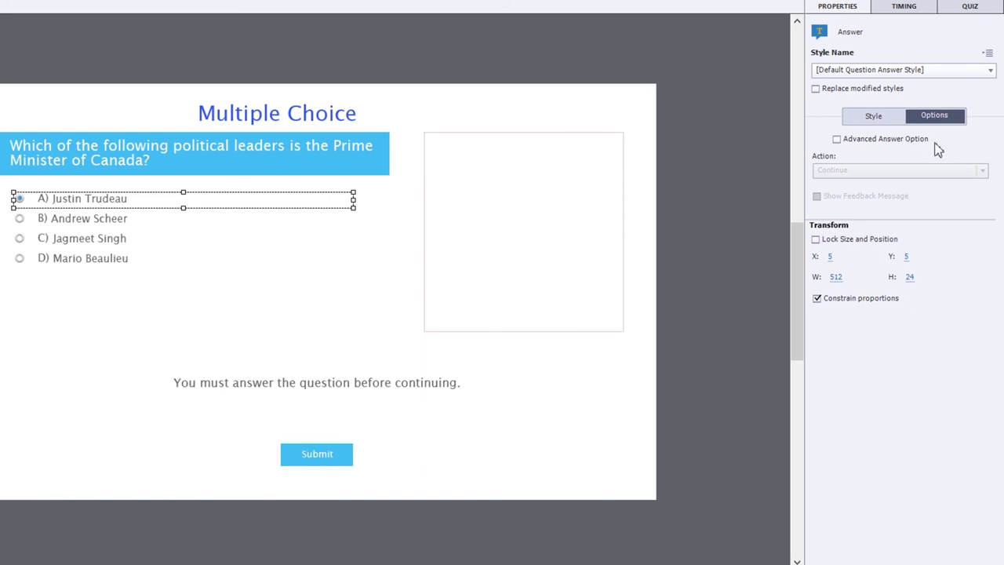
click(145, 221)
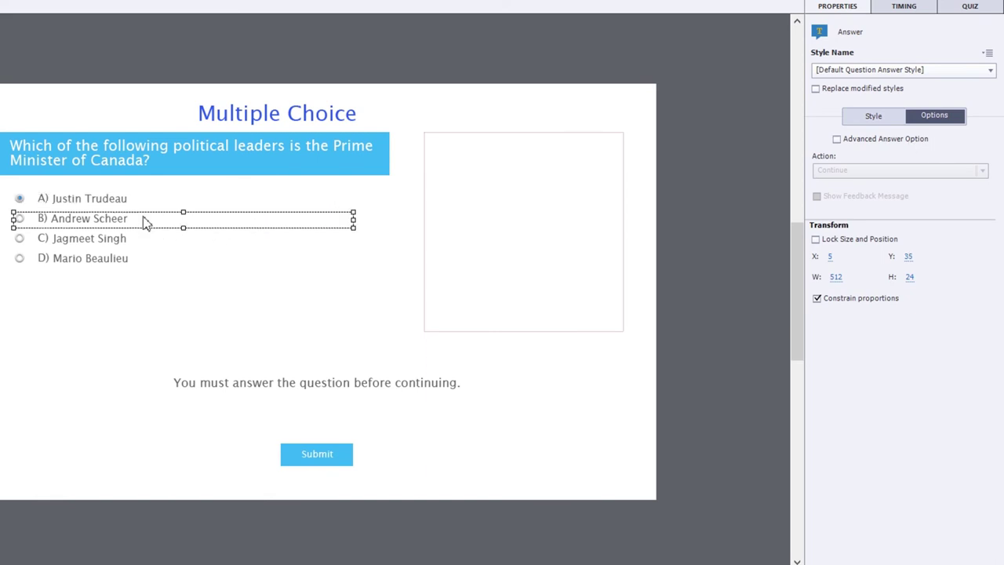
click(867, 139)
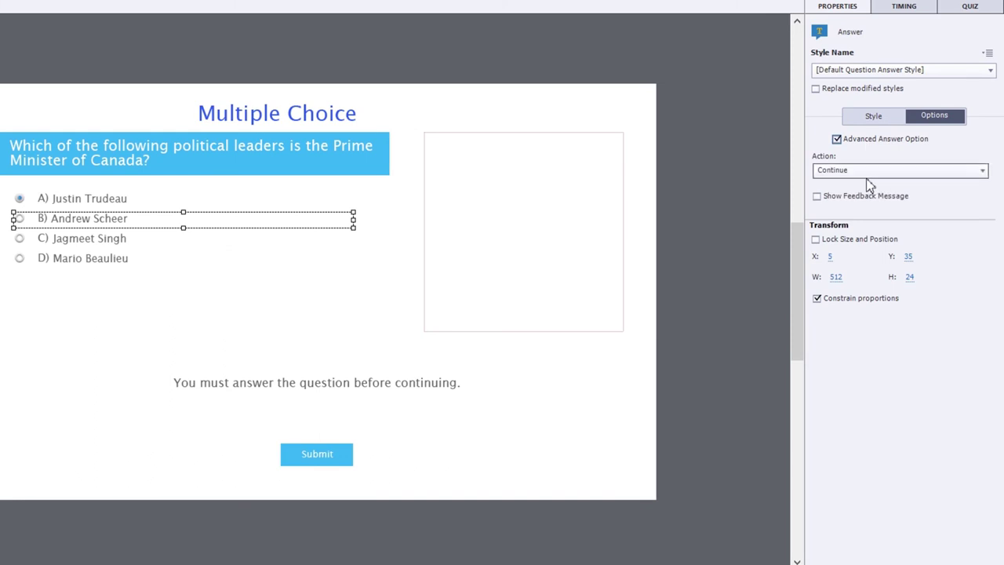
click(863, 173)
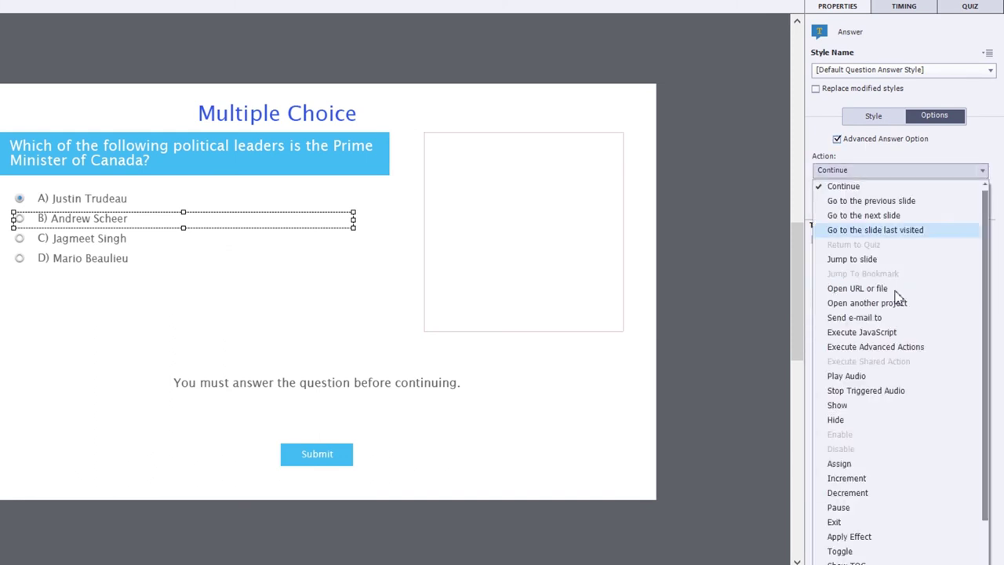
scroll(906, 369, down, 3)
click(886, 547)
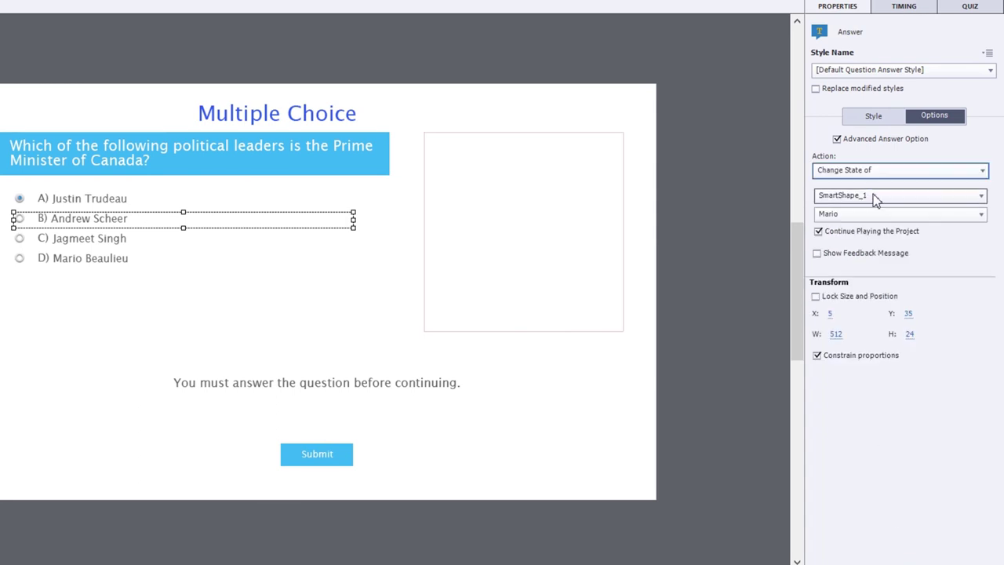
click(876, 215)
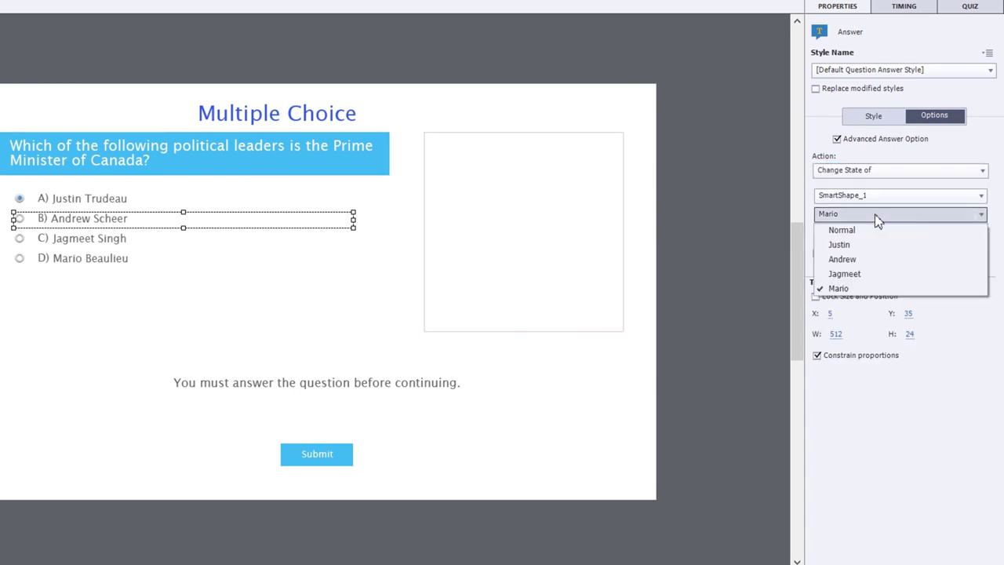
click(877, 268)
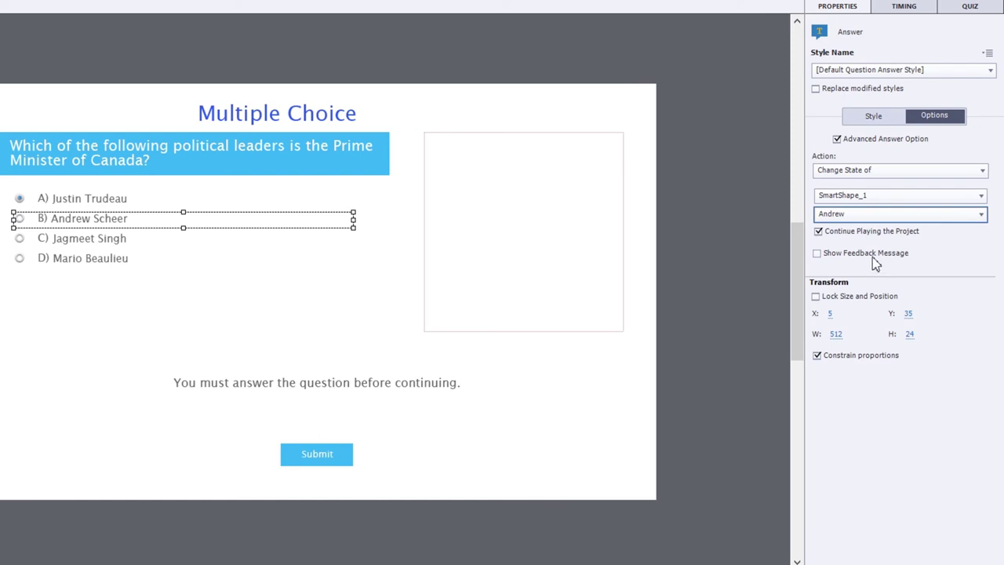
click(819, 233)
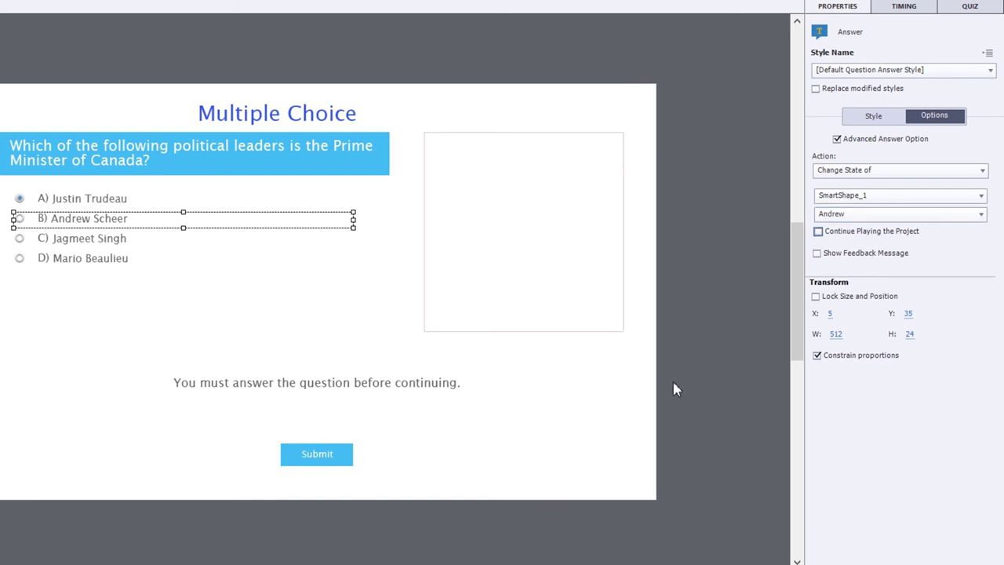
Enable the advanced option for the Jagmeet Singh answer, changing SmartShape_1's state to Jagmeet, with Continue Playing the Project off
click(115, 240)
click(856, 142)
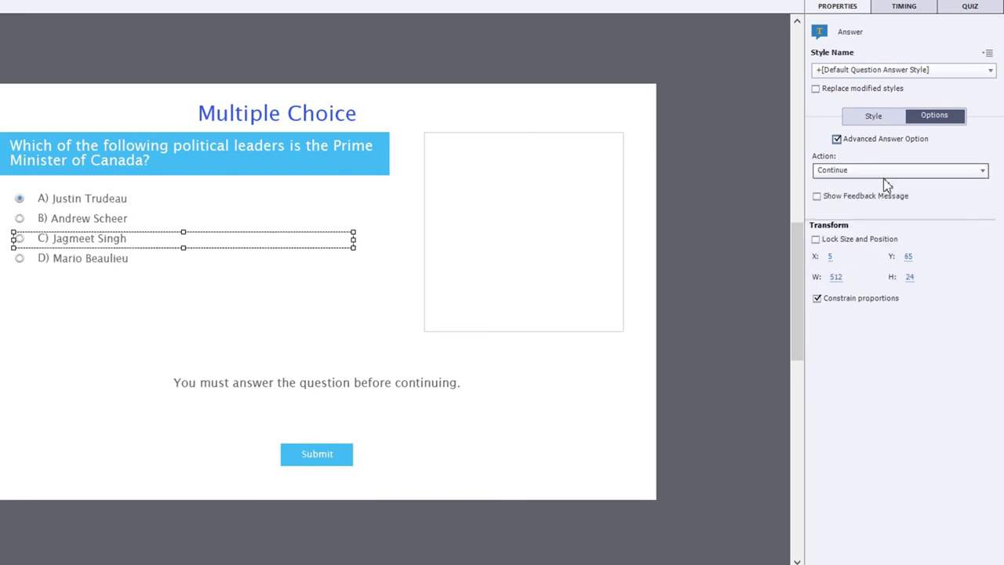
click(884, 176)
scroll(898, 463, down, 3)
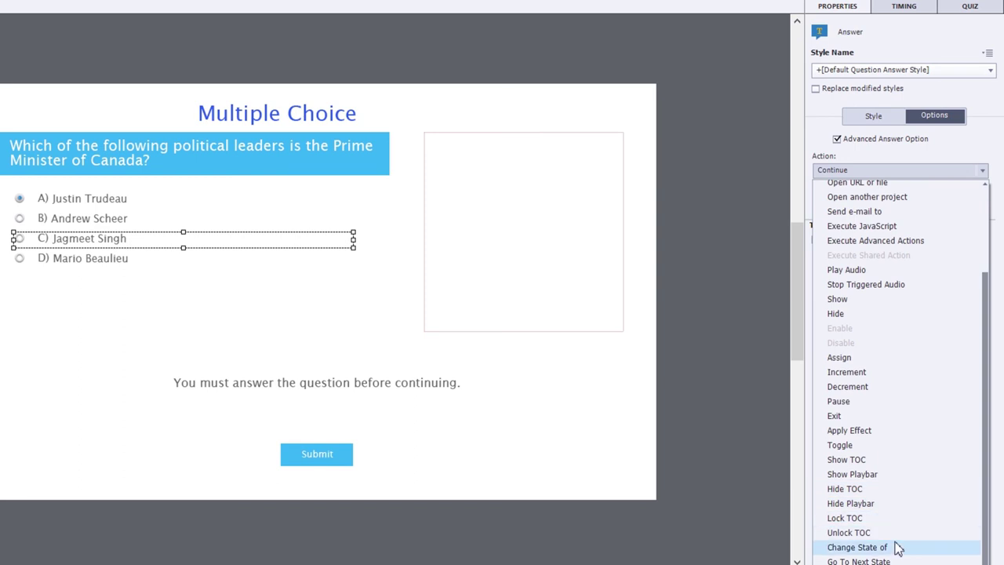
key(Escape)
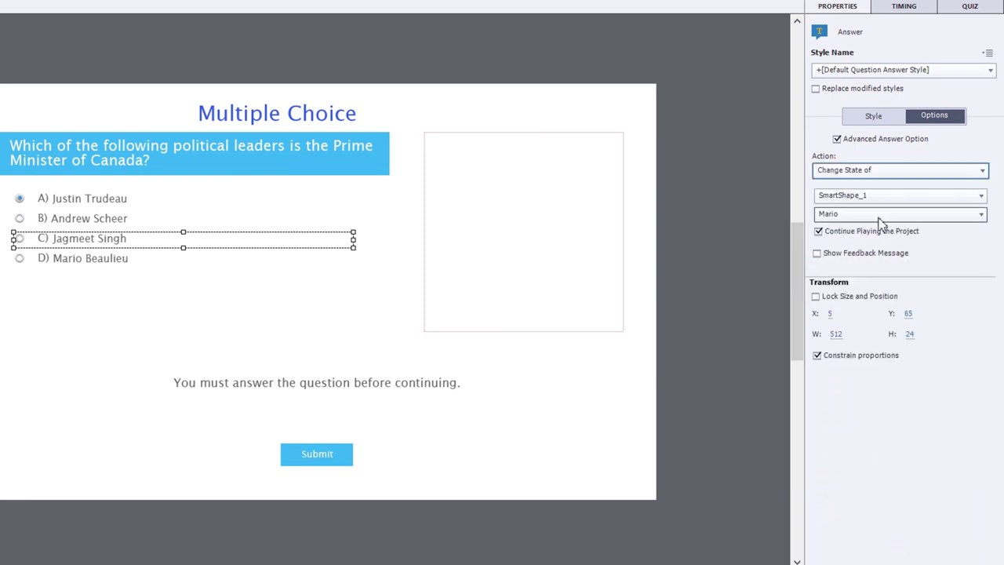
click(880, 220)
click(885, 274)
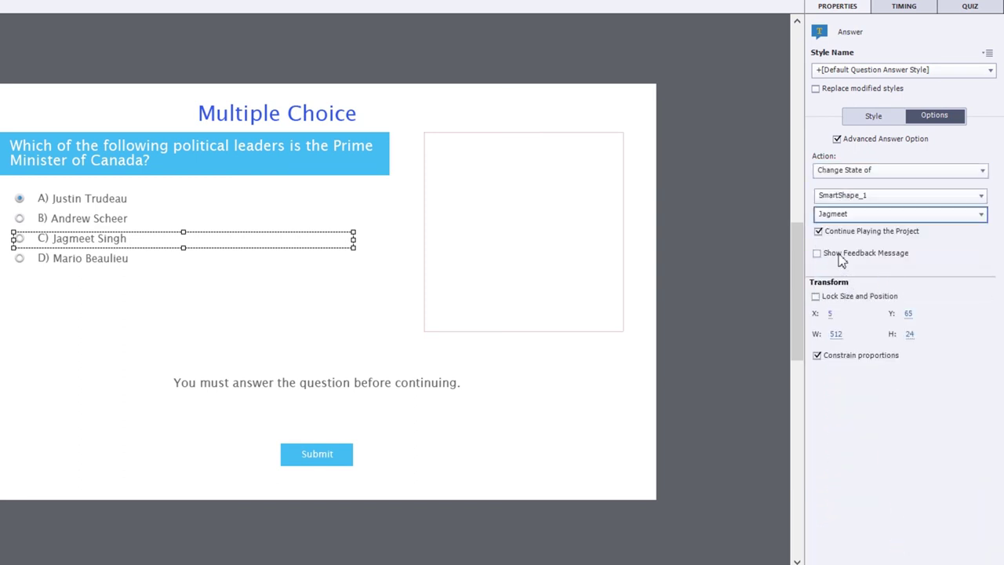
click(824, 234)
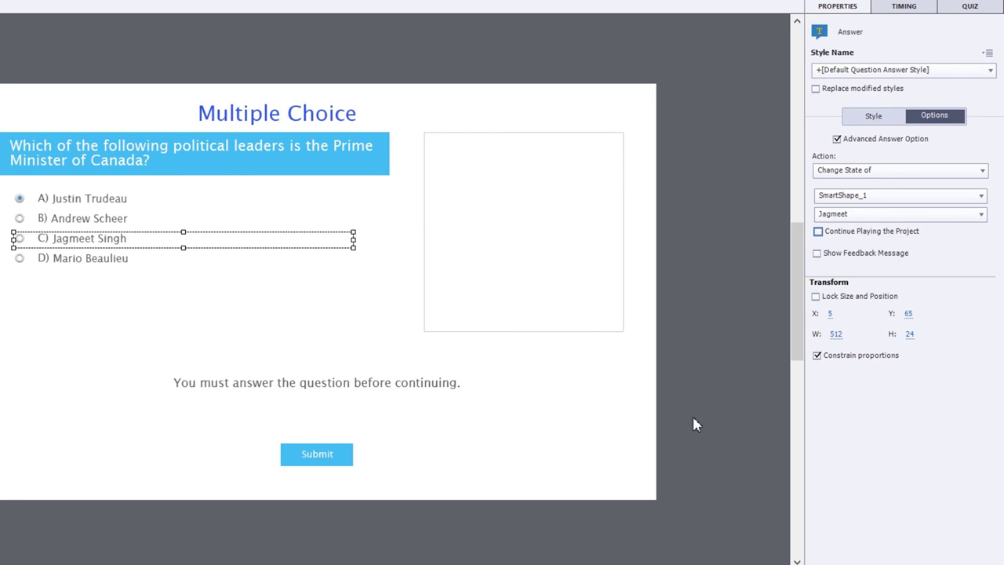
Enable the advanced option for the Mario Beaulieu answer, changing SmartShape_1's state to Mario, with Continue Playing the Project off
click(74, 259)
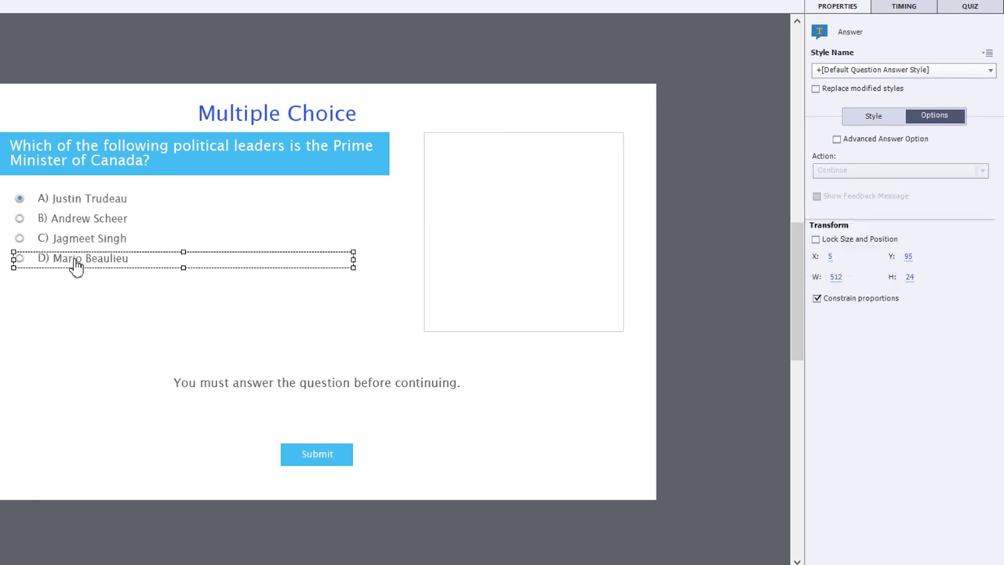
click(836, 139)
click(883, 173)
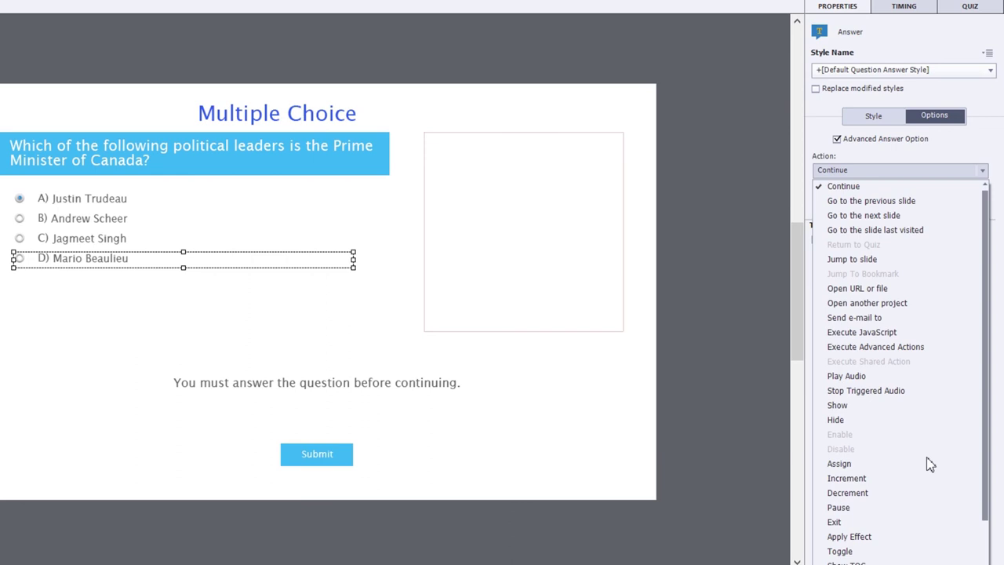
scroll(930, 495, down, 3)
click(889, 547)
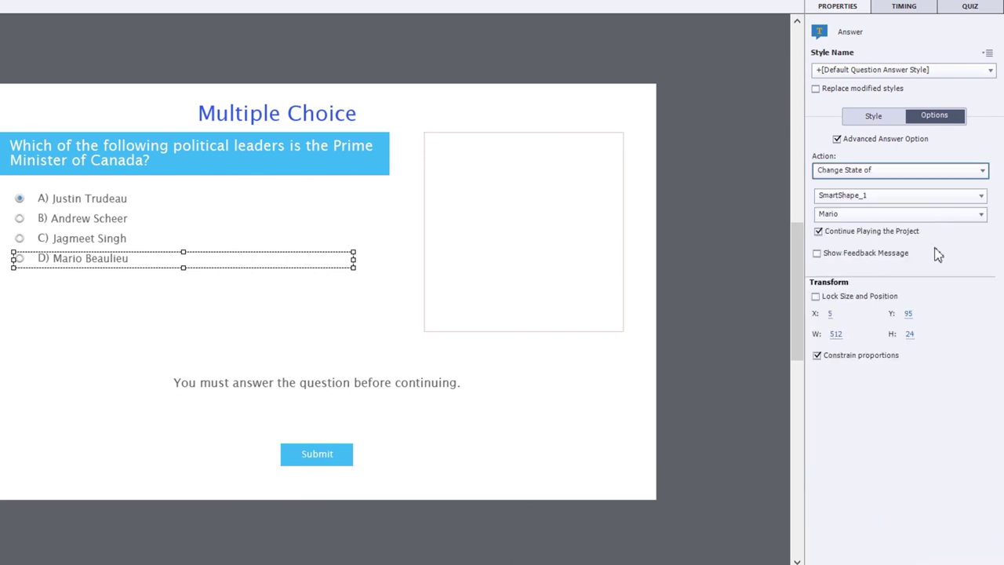
click(866, 215)
click(865, 289)
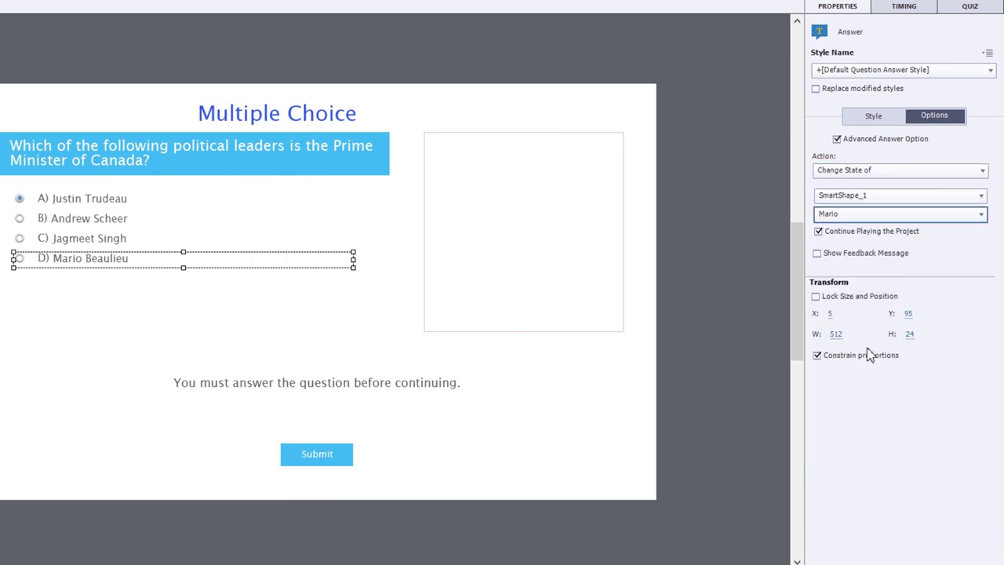
click(819, 232)
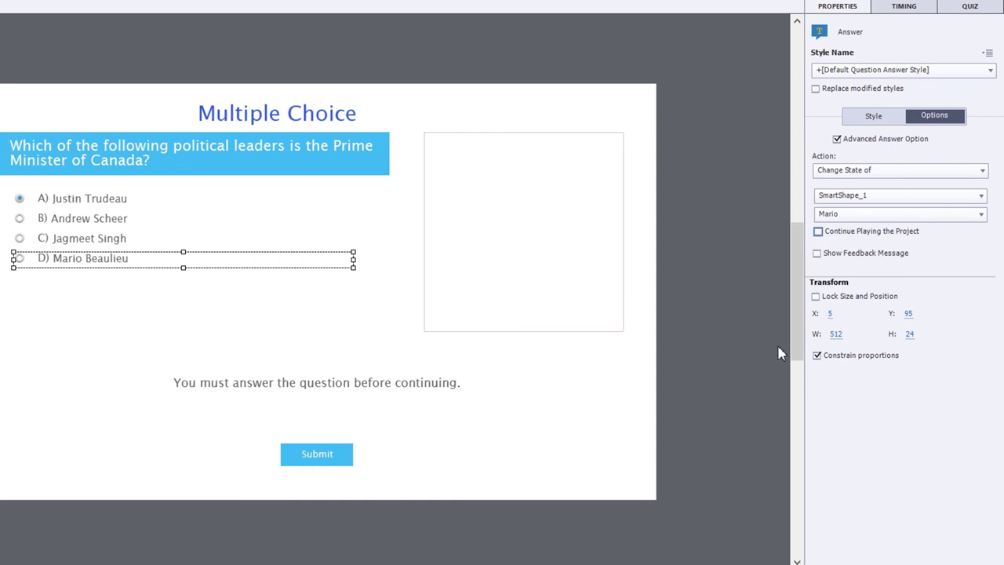
Look through the object states of the square shape on the question slide, then deselect it
click(694, 363)
click(590, 201)
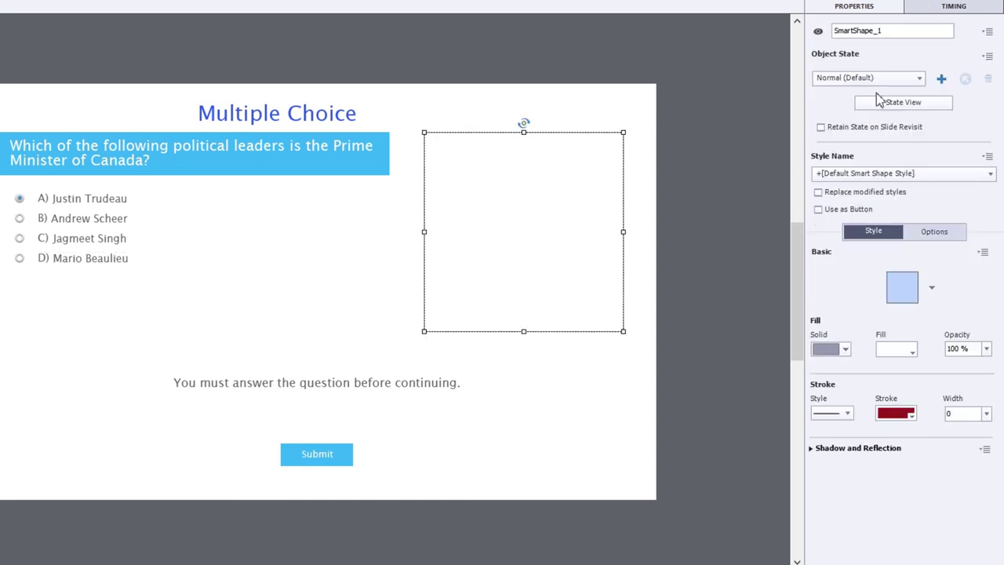
scroll(868, 78, down, 1)
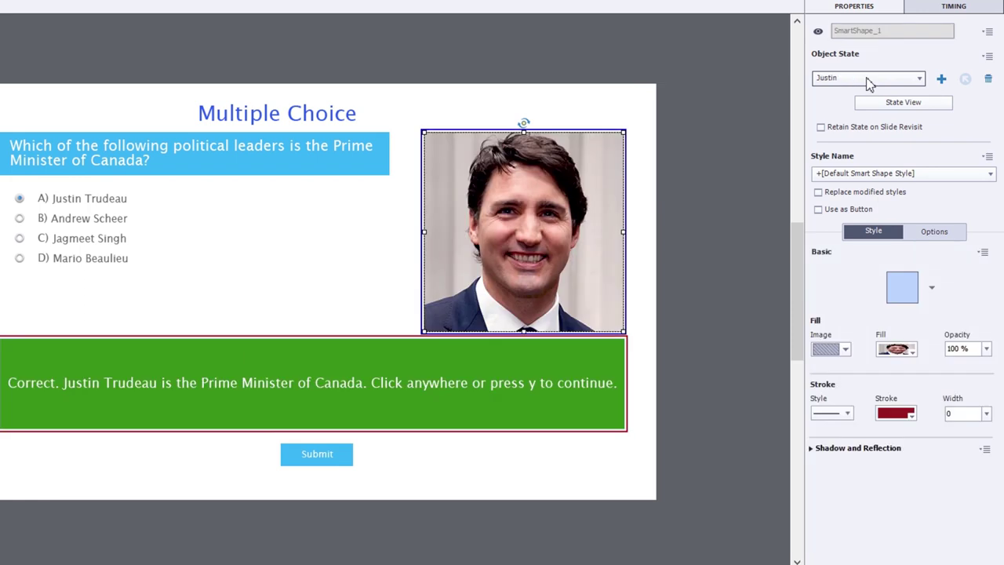
scroll(868, 77, down, 1)
scroll(868, 78, down, 2)
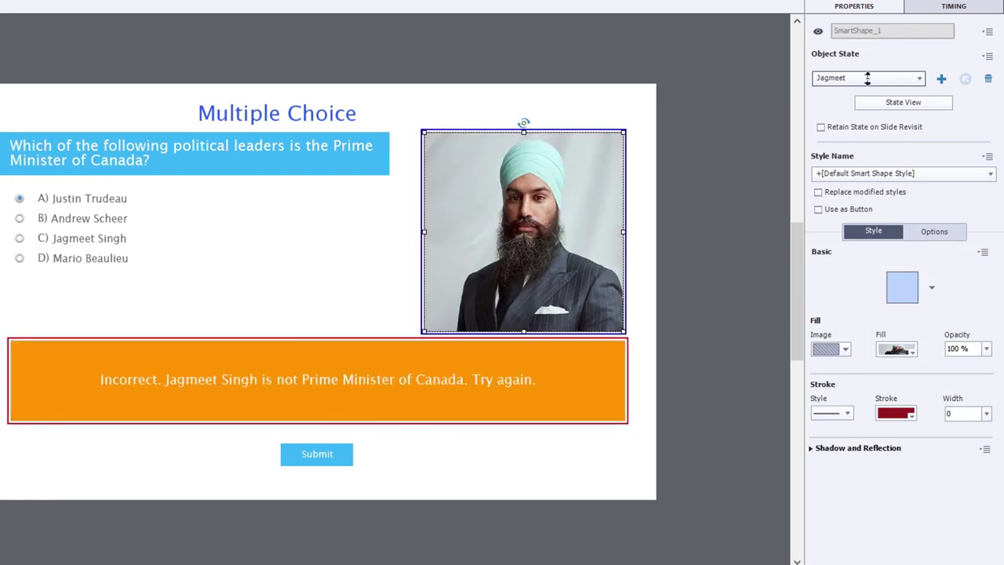
click(700, 208)
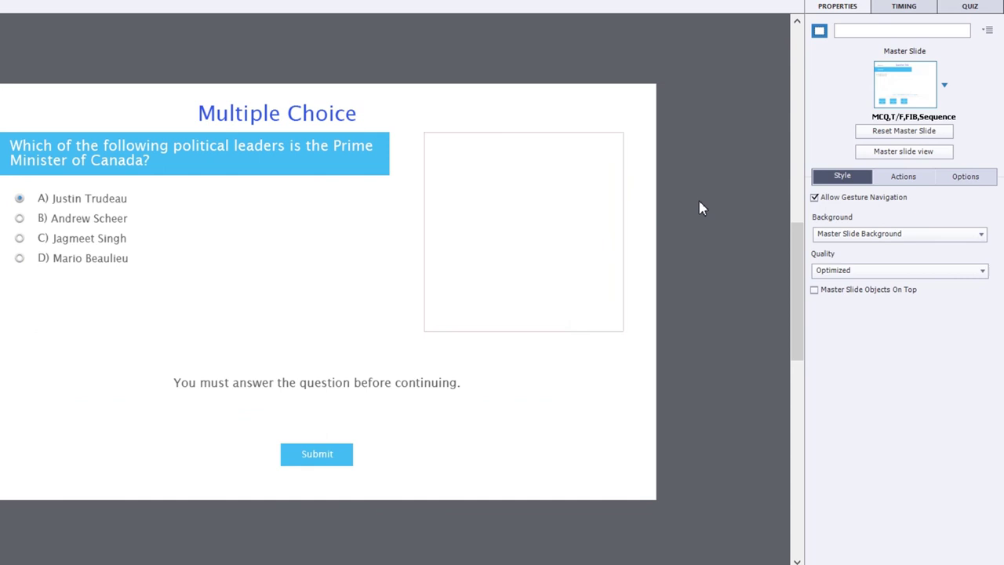
Set the question's On Success action to change the state of SmartShape_1 to Justin
click(983, 8)
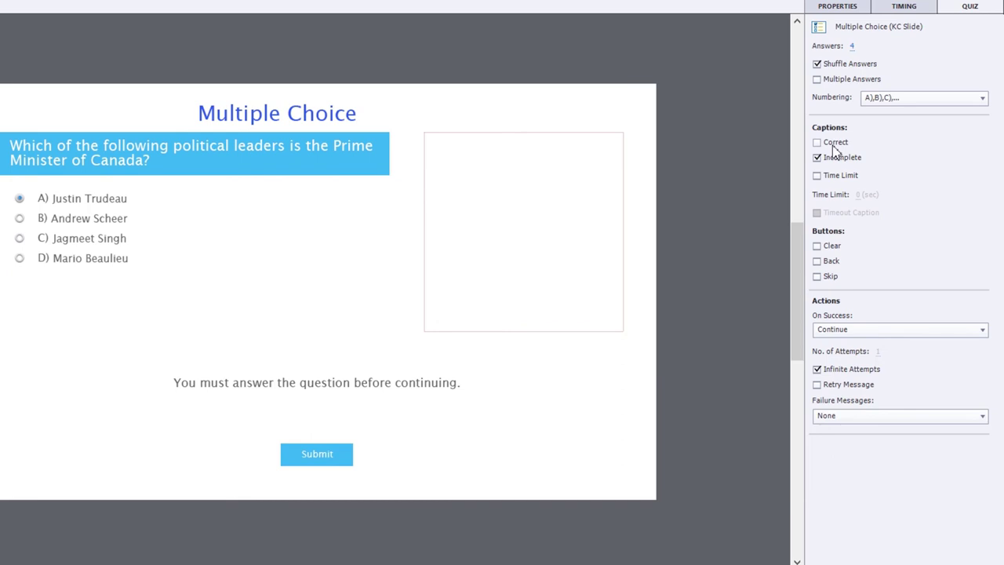
click(893, 333)
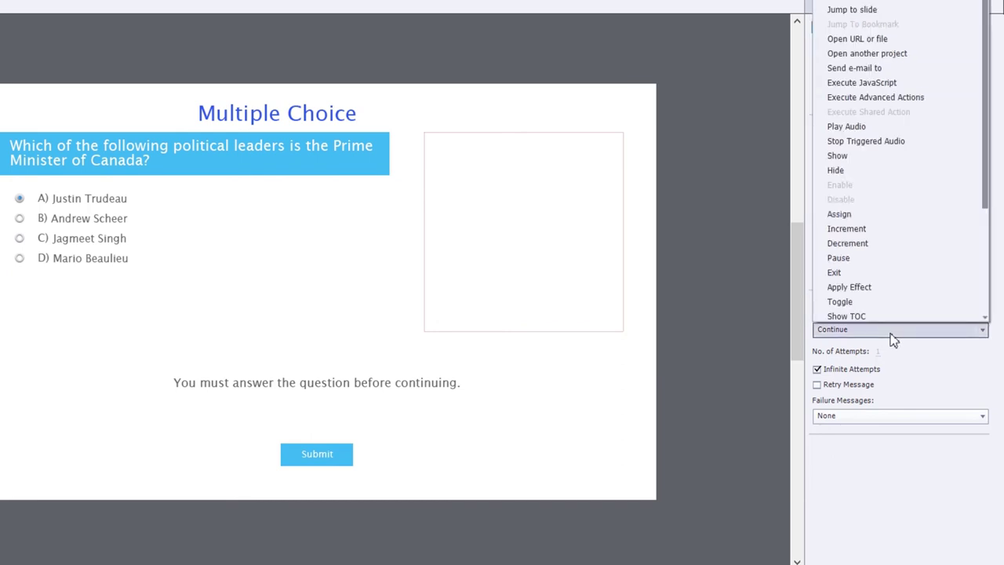
scroll(902, 288, down, 3)
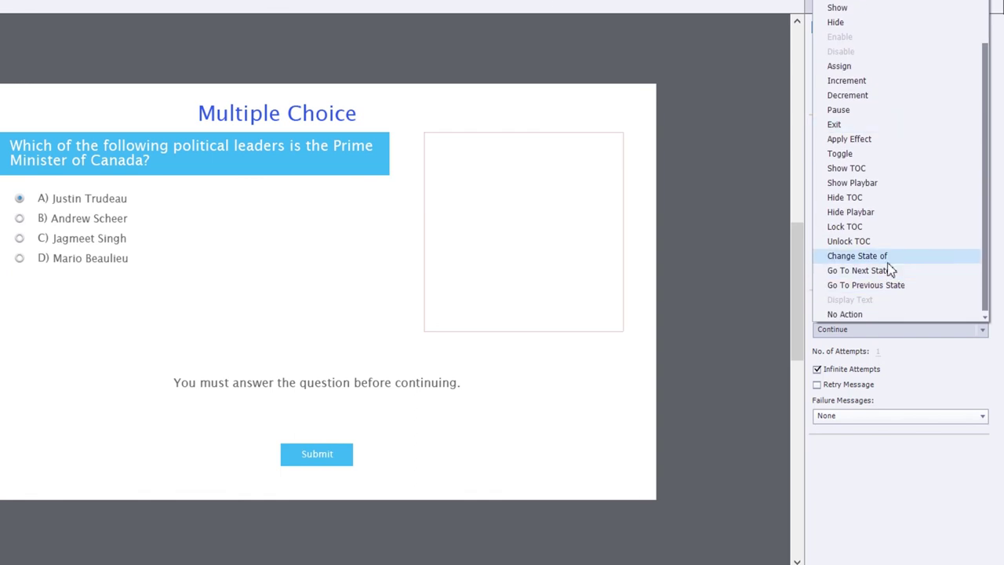
click(889, 259)
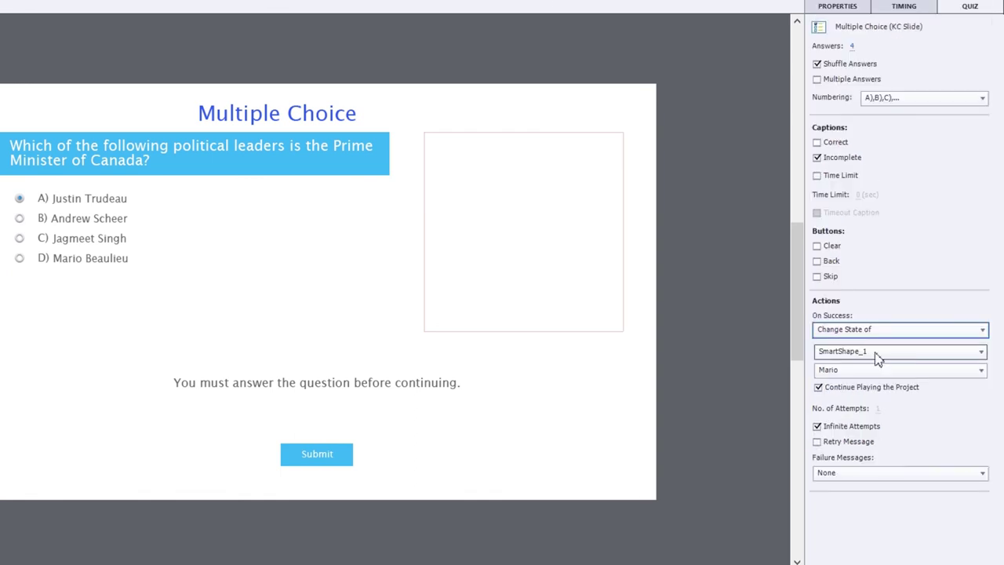
click(878, 374)
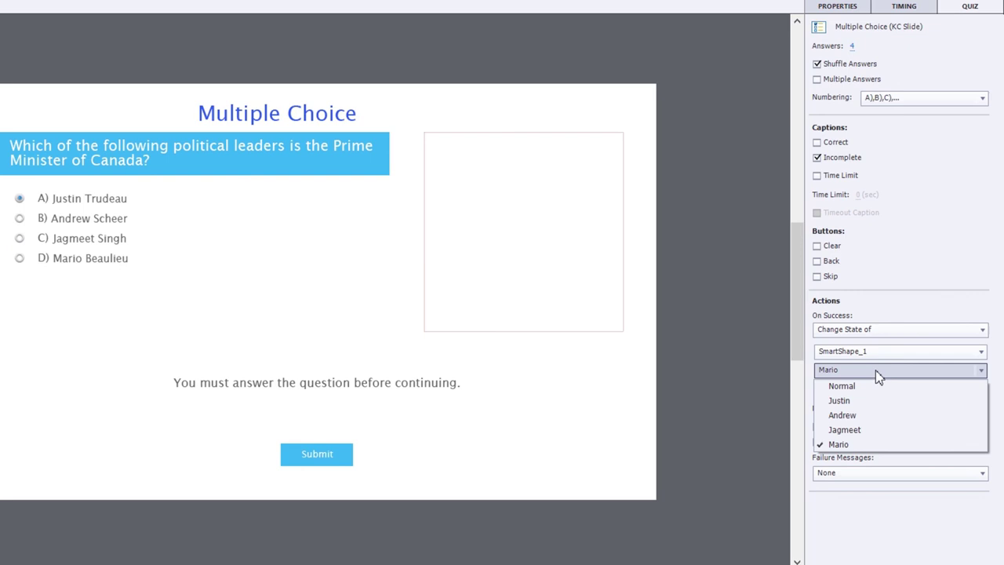
click(877, 400)
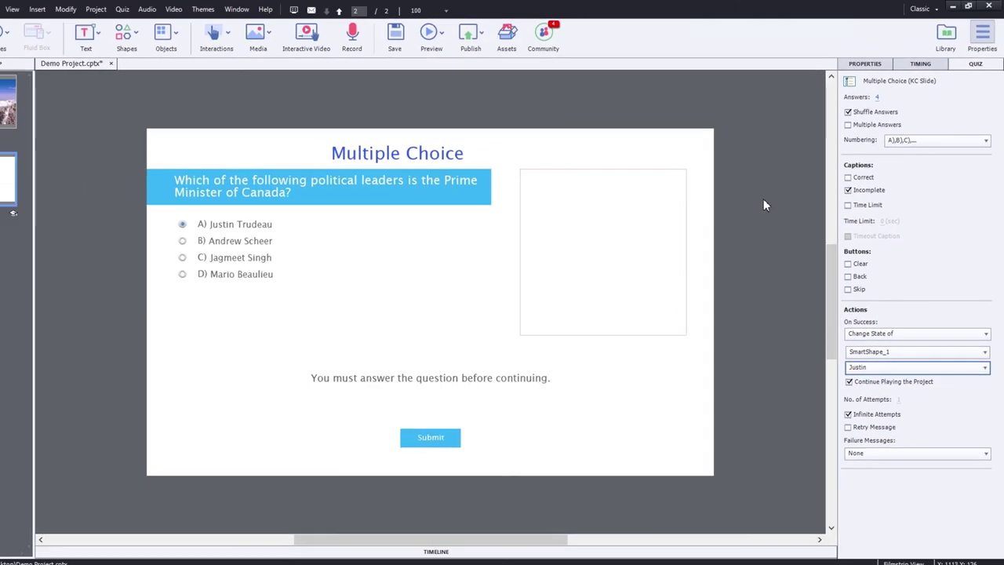
Preview the project and test the question by submitting Jagmeet Singh, followed by Justin Trudeau
click(441, 33)
click(468, 157)
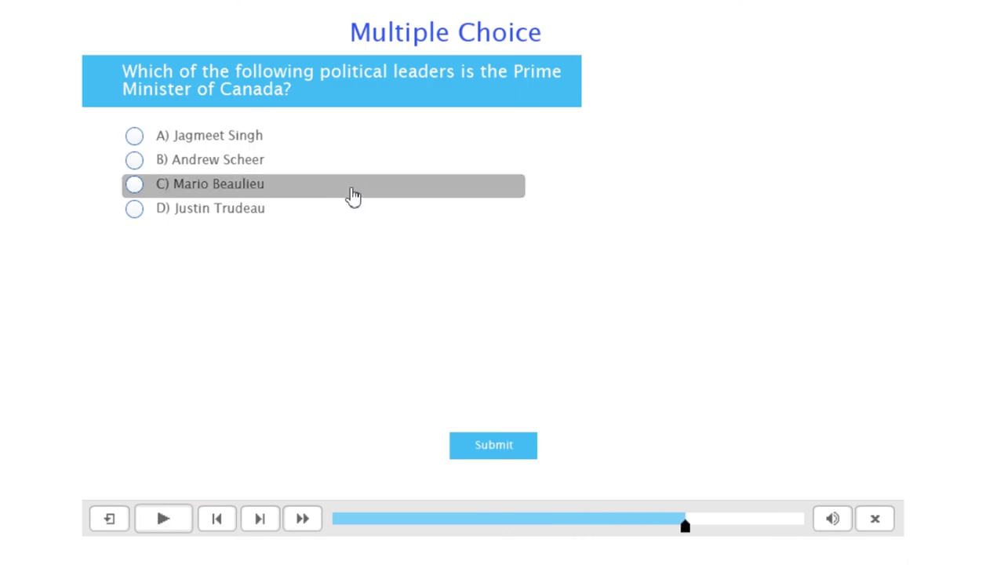
click(260, 148)
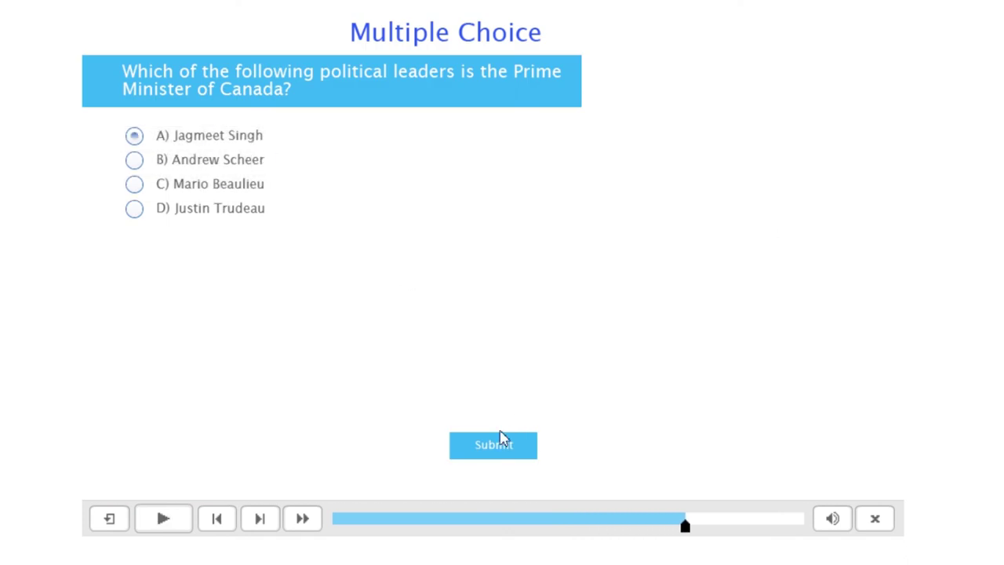
click(498, 448)
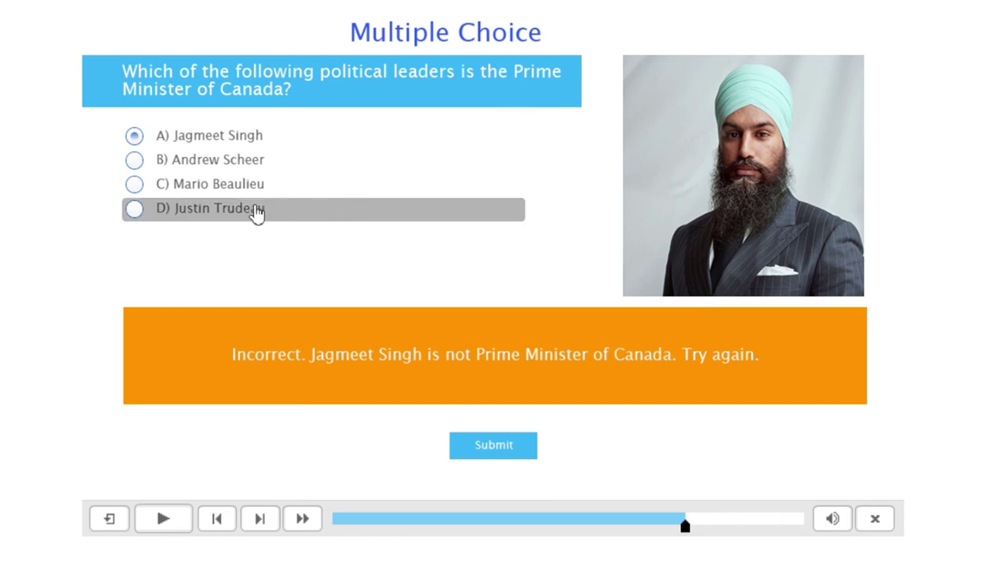
click(261, 212)
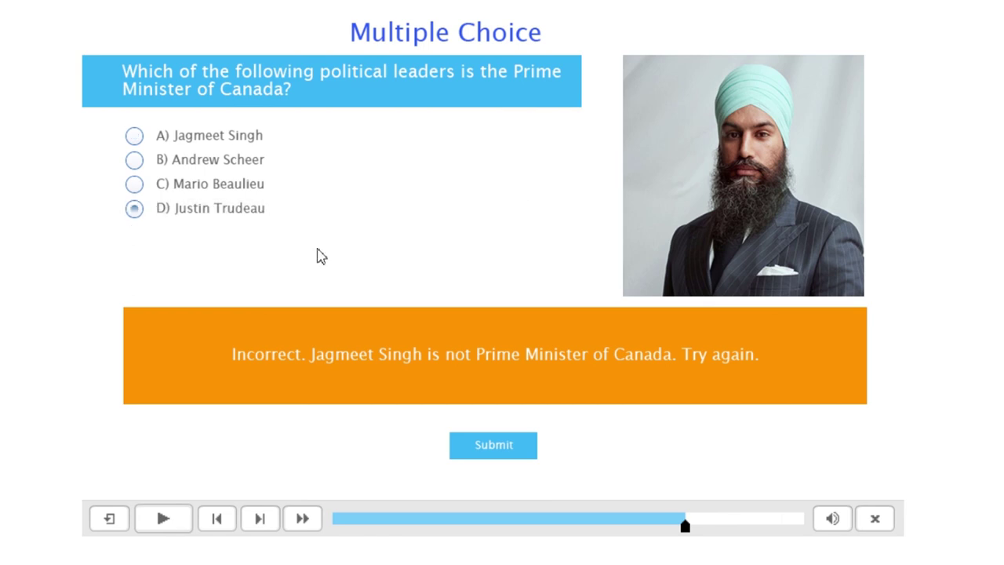
click(487, 452)
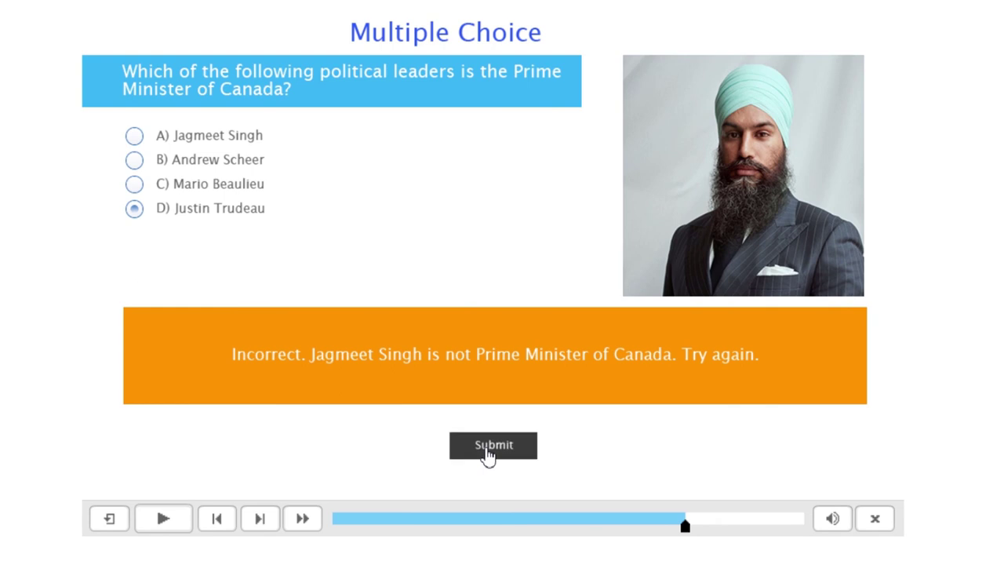